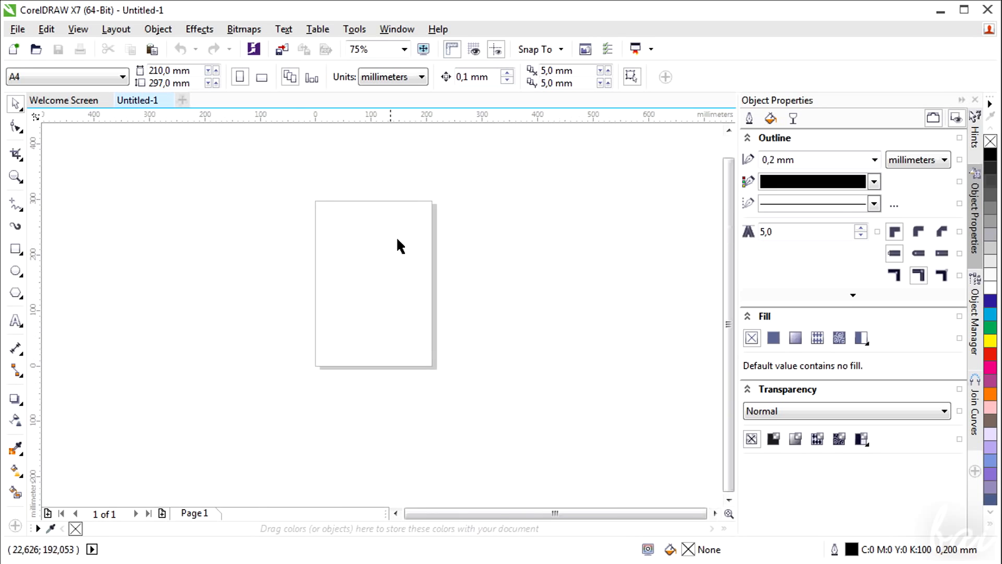
Zoom into the page's top-left corner and draw an open B-Spline curve through five control points
{"action": "scroll", "coordinate": [296, 212], "scroll_direction": "up", "scroll_amount": 3}
{"action": "scroll", "coordinate": [578, 234], "scroll_direction": "up", "scroll_amount": 1}
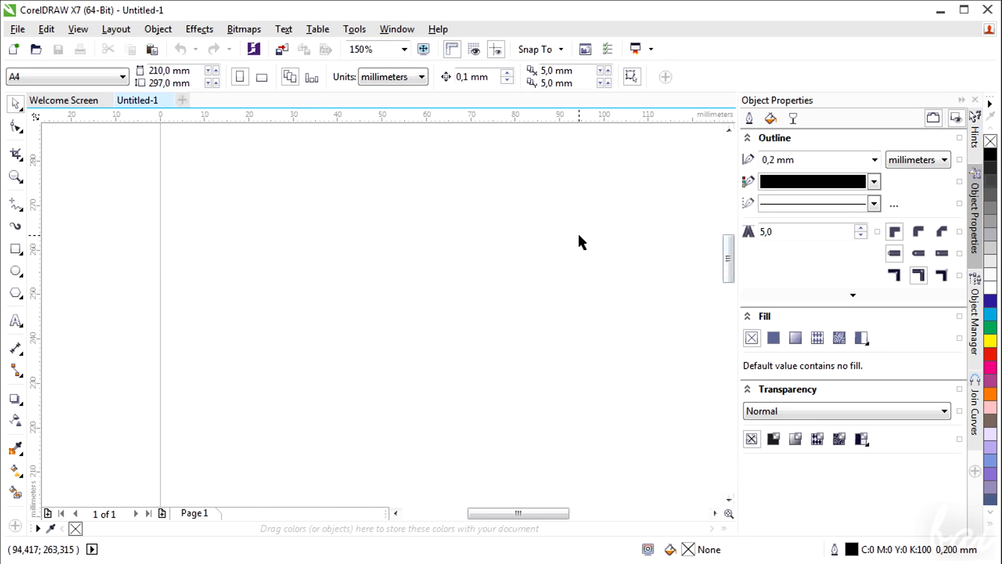
{"action": "scroll", "coordinate": [333, 185], "scroll_direction": "down", "scroll_amount": 1}
{"action": "mouse_move", "coordinate": [515, 519]}
{"action": "left_mouse_down"}
{"action": "mouse_move", "coordinate": [557, 519]}
{"action": "mouse_move", "coordinate": [481, 515]}
{"action": "mouse_move", "coordinate": [519, 512]}
{"action": "left_mouse_up"}
{"action": "scroll", "coordinate": [297, 270], "scroll_direction": "up", "scroll_amount": 2}
{"action": "left_click_drag", "start_coordinate": [728, 261], "coordinate": [731, 236]}
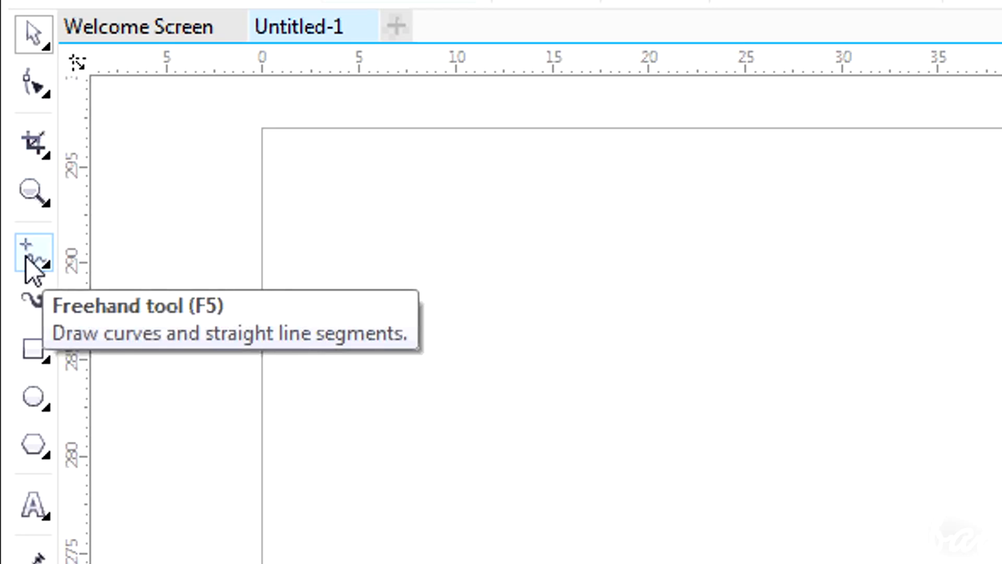
{"action": "left_click", "coordinate": [25, 257]}
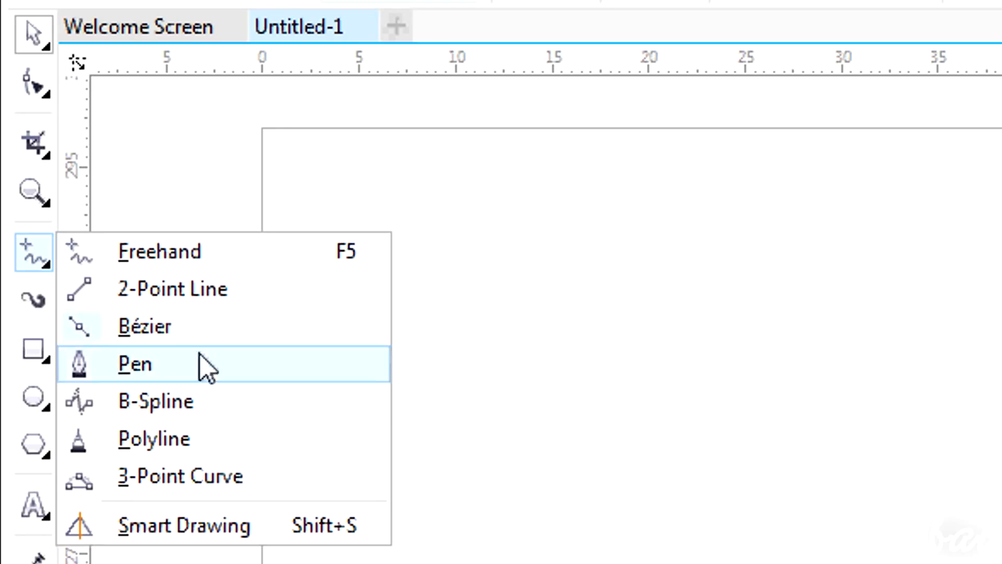
{"action": "left_click", "coordinate": [191, 405]}
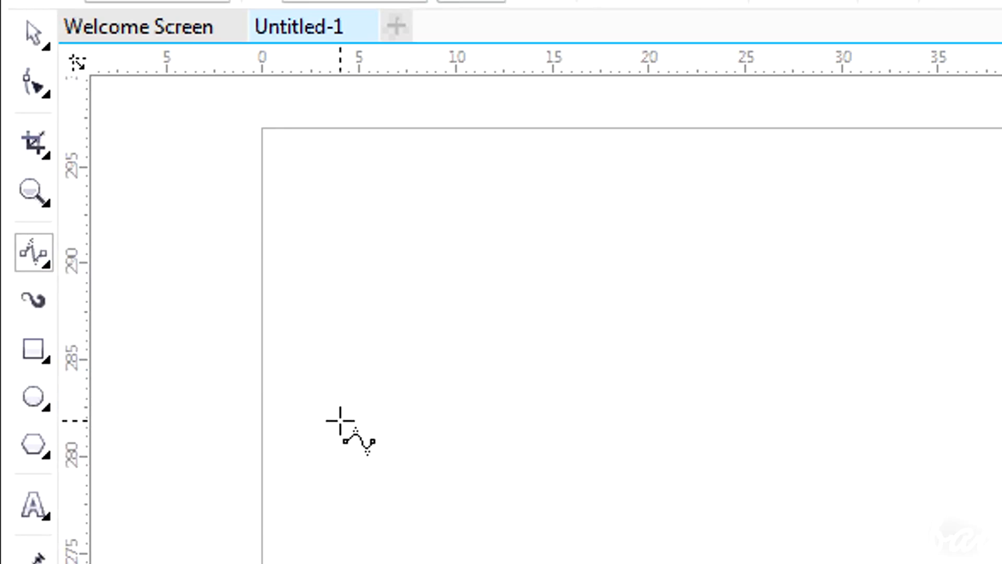
{"action": "left_click", "coordinate": [338, 427]}
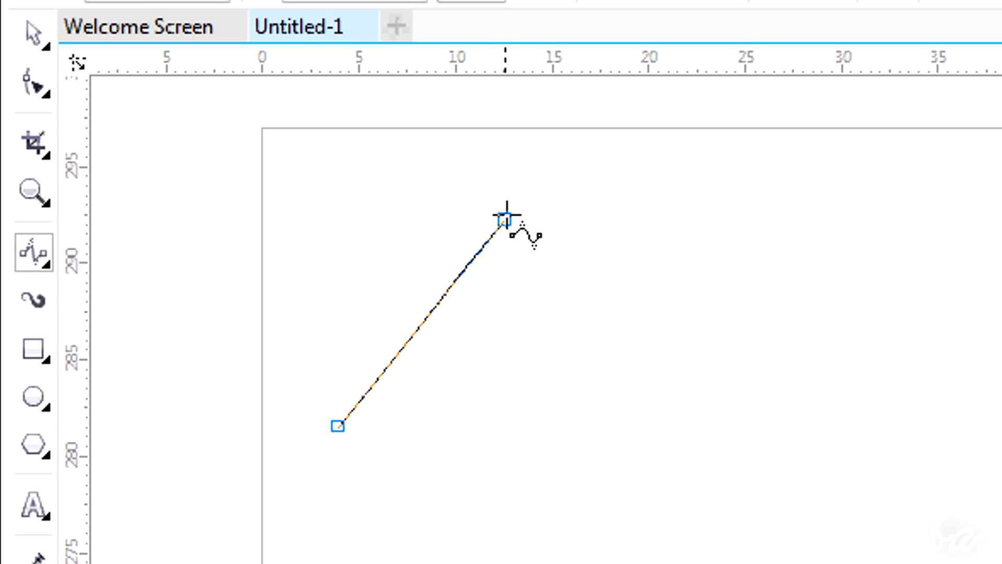
{"action": "left_click", "coordinate": [501, 185]}
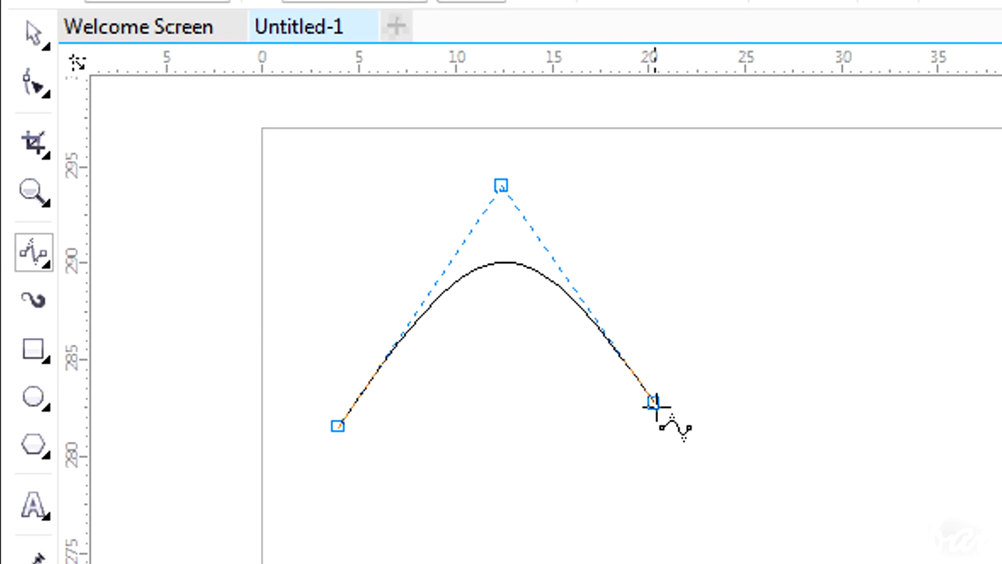
{"action": "left_click", "coordinate": [692, 403]}
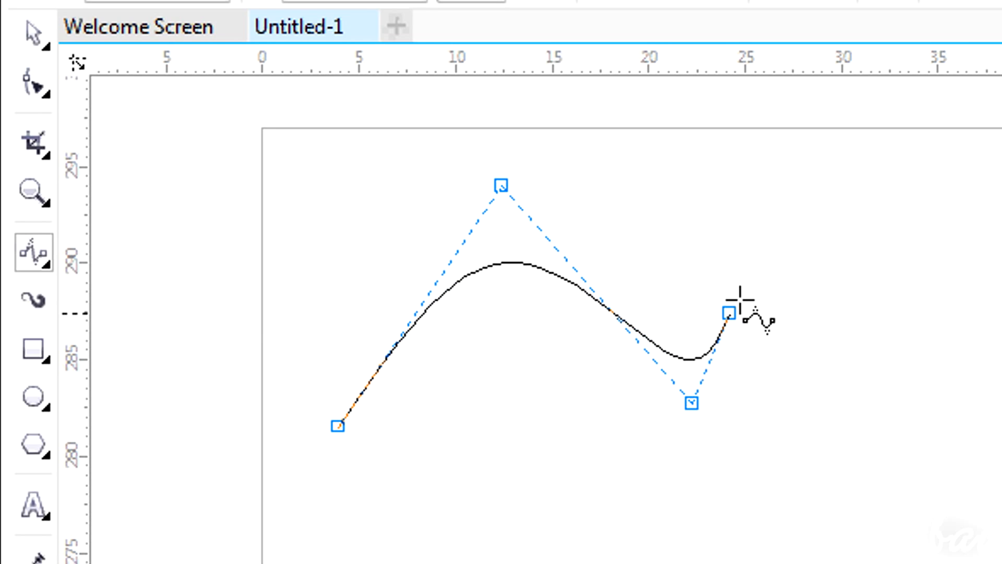
{"action": "left_click", "coordinate": [865, 181]}
{"action": "double_click", "coordinate": [938, 275]}
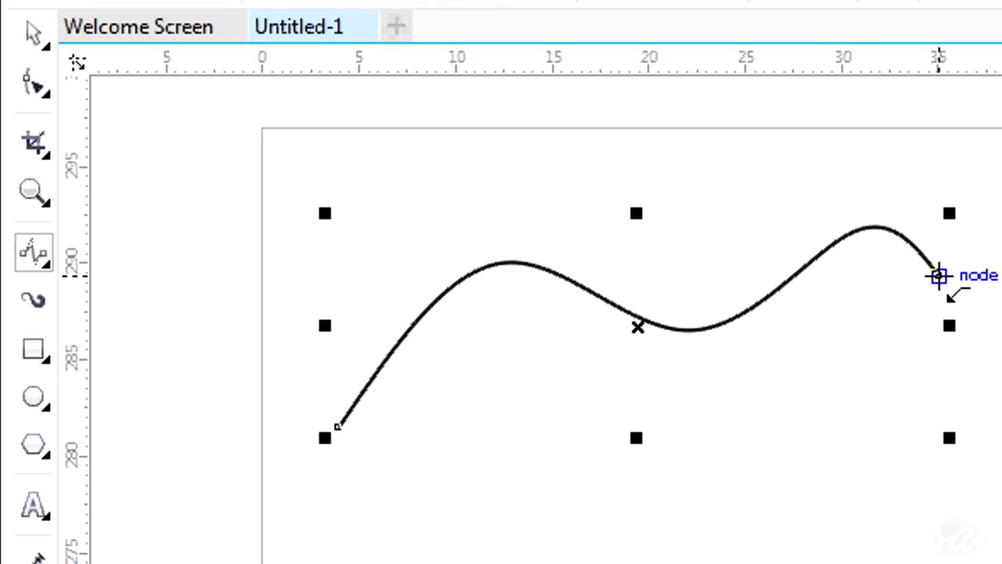
Draw a second B-Spline curve below the first, ending back at its starting point
{"action": "left_click", "coordinate": [203, 417]}
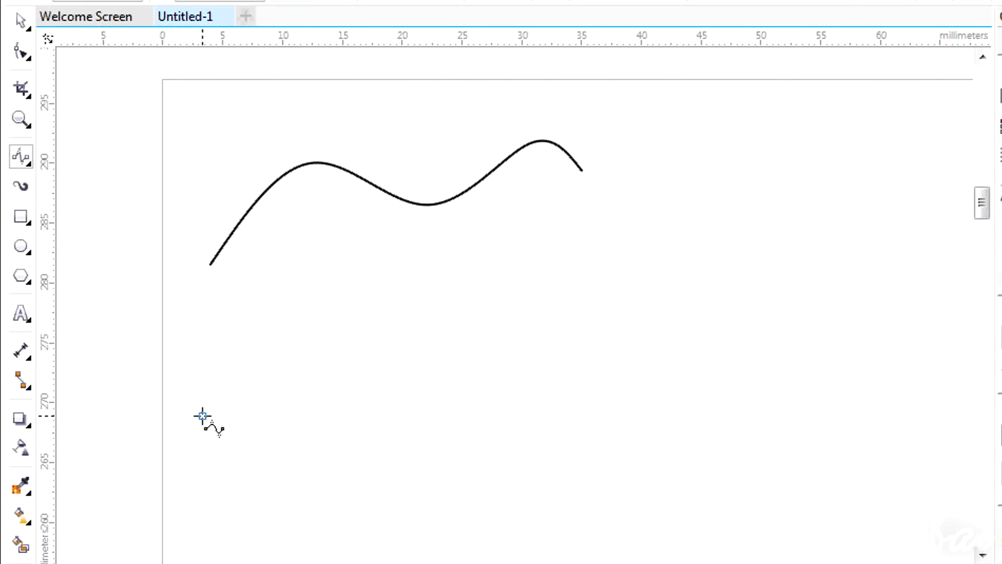
{"action": "left_click", "coordinate": [326, 292]}
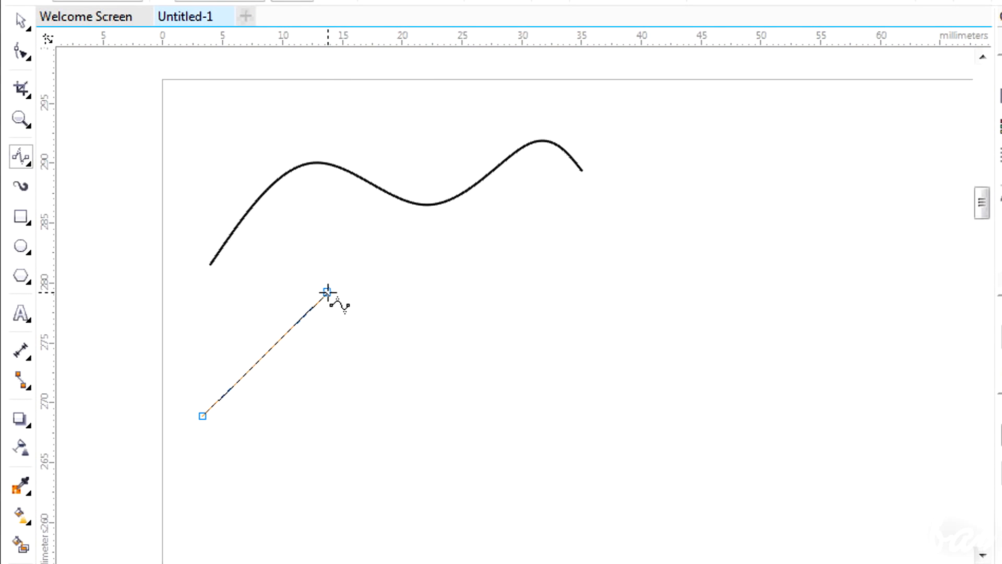
{"action": "left_click", "coordinate": [480, 361]}
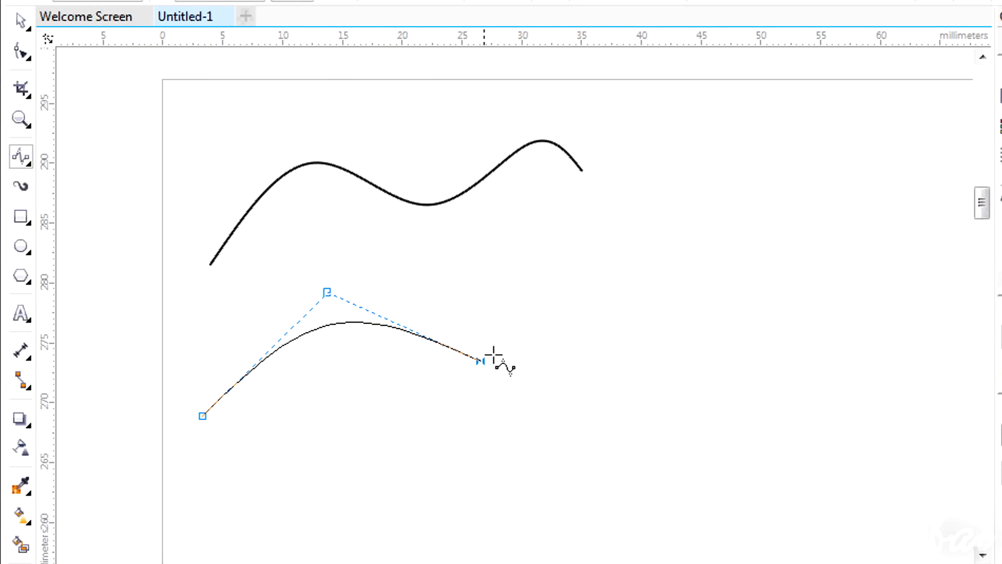
{"action": "left_click", "coordinate": [574, 283]}
{"action": "left_click", "coordinate": [493, 460]}
{"action": "left_click", "coordinate": [203, 417]}
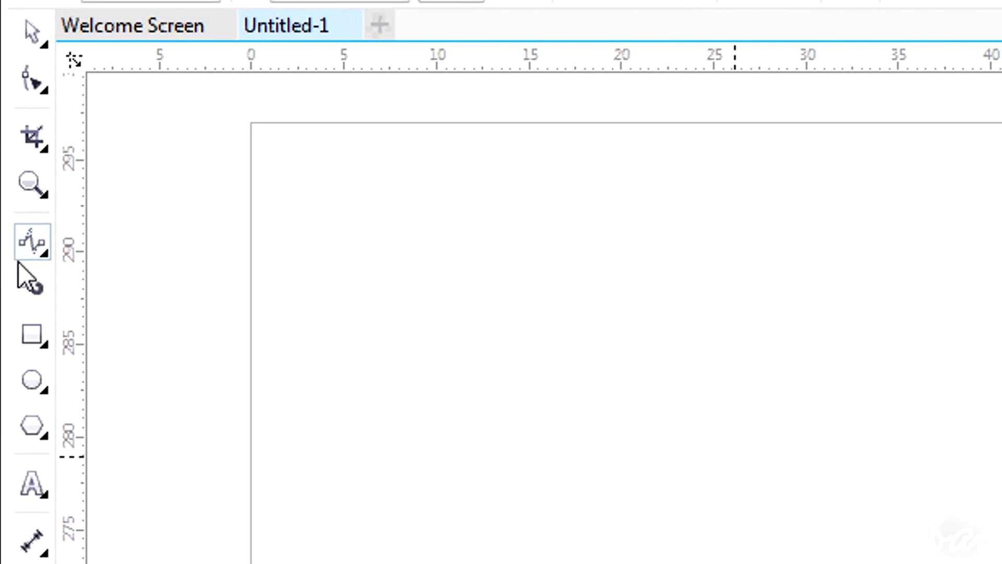
Switch to the Pen tool and draw an open zigzag path with four nodes
{"action": "left_click", "coordinate": [25, 253]}
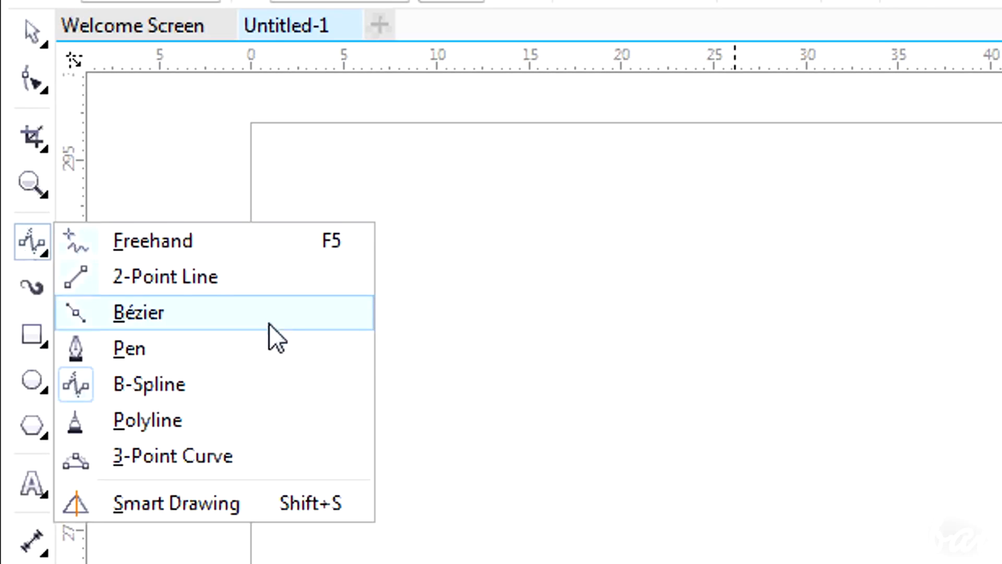
{"action": "left_click", "coordinate": [268, 349]}
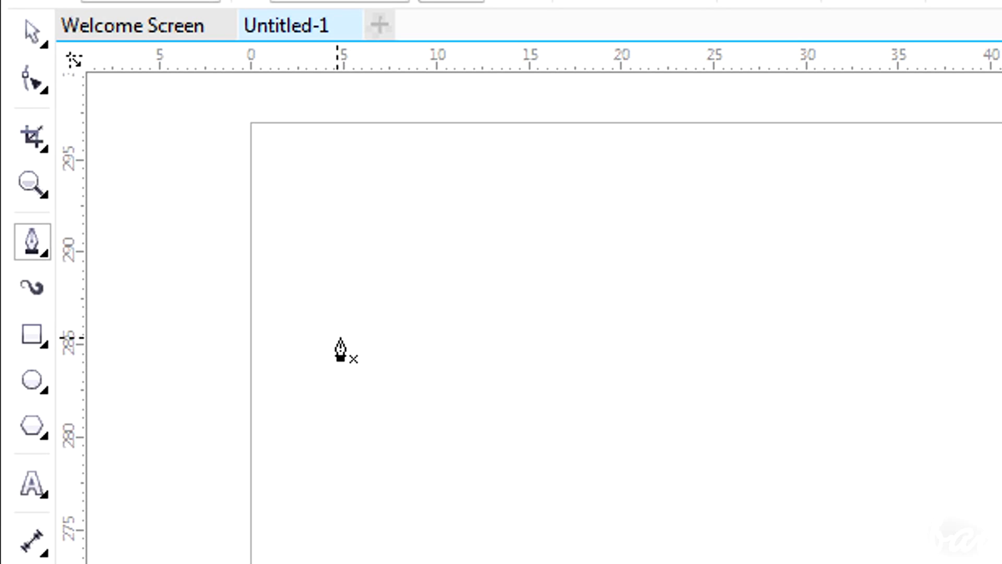
{"action": "left_click", "coordinate": [349, 338]}
{"action": "left_click", "coordinate": [539, 198]}
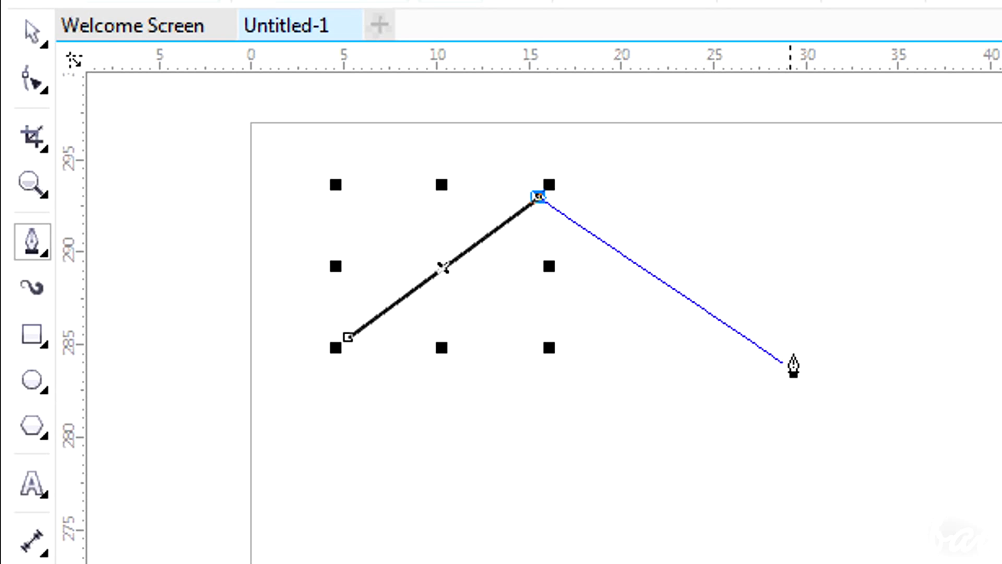
{"action": "left_click", "coordinate": [760, 351]}
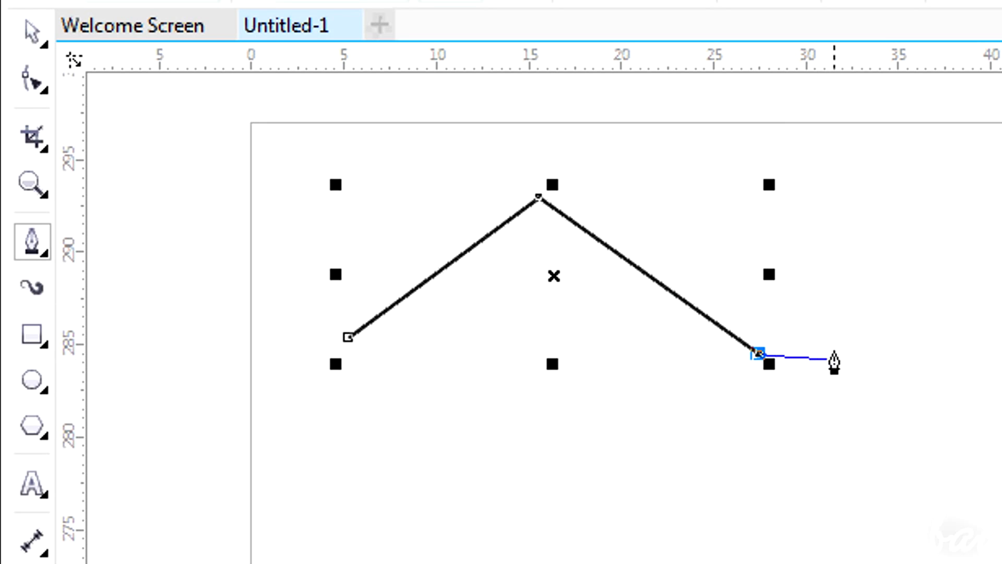
{"action": "left_click", "coordinate": [879, 229]}
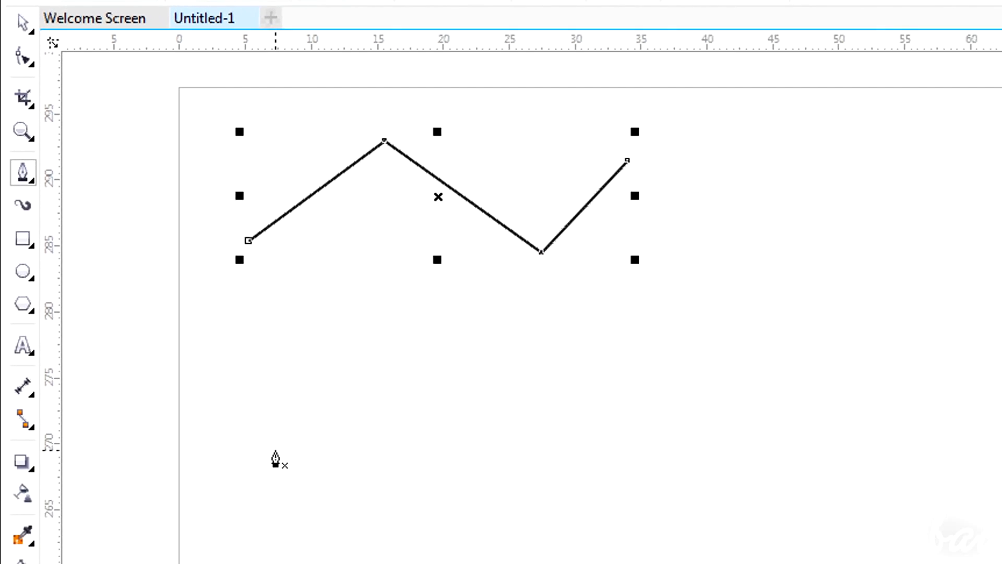
Draw a closed diamond shape below the zigzag with the Pen tool
{"action": "left_click", "coordinate": [232, 339]}
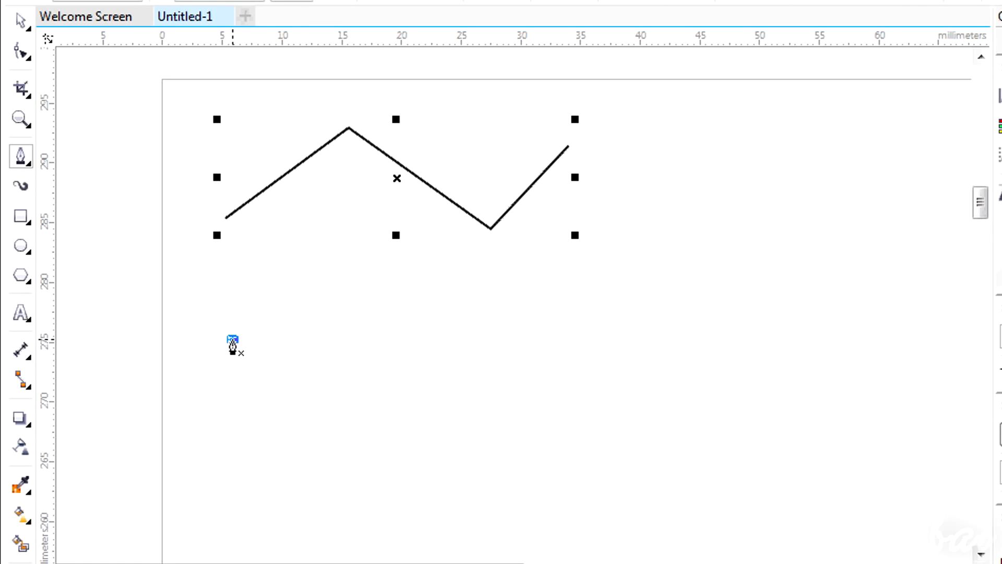
{"action": "double_click", "coordinate": [354, 254]}
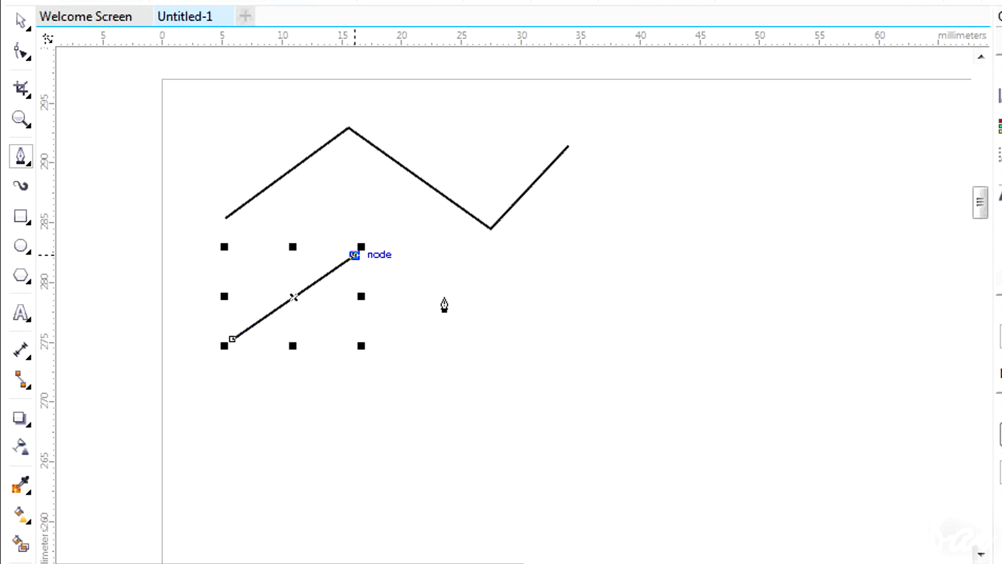
{"action": "left_click", "coordinate": [497, 351]}
{"action": "left_click", "coordinate": [353, 448]}
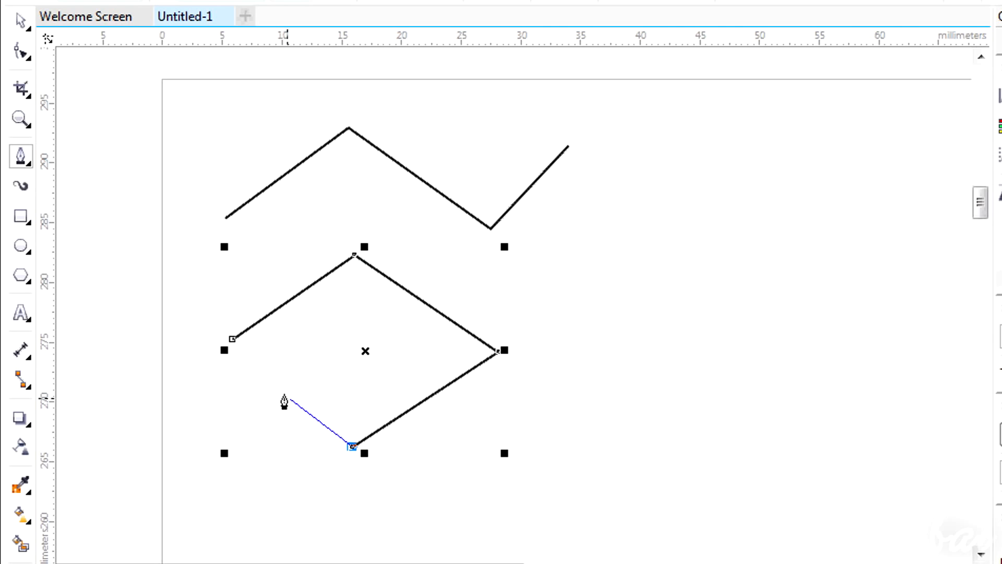
{"action": "left_click", "coordinate": [232, 340]}
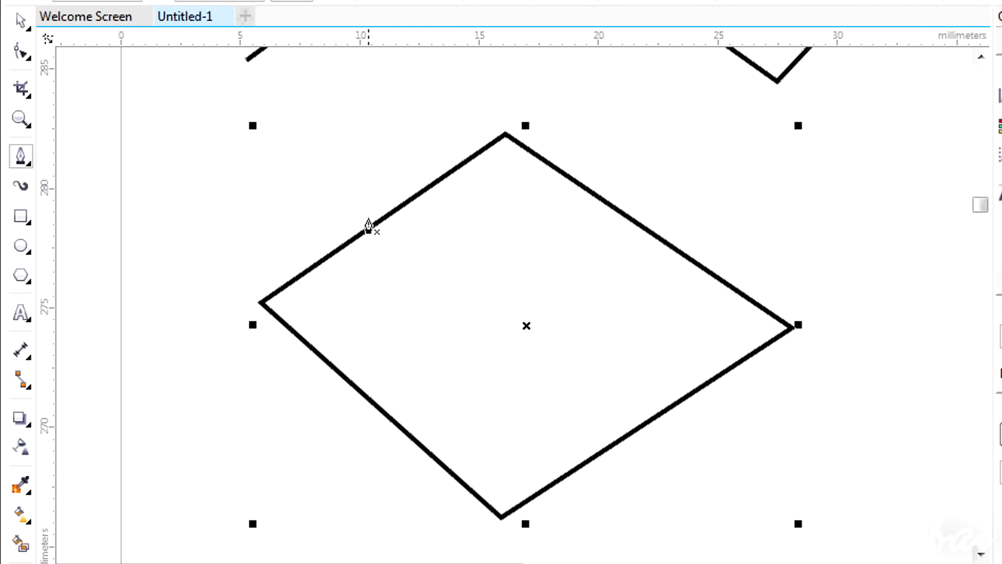
Add several nodes along the diamond's upper-left edge with the Pen tool
{"action": "left_click", "coordinate": [345, 246]}
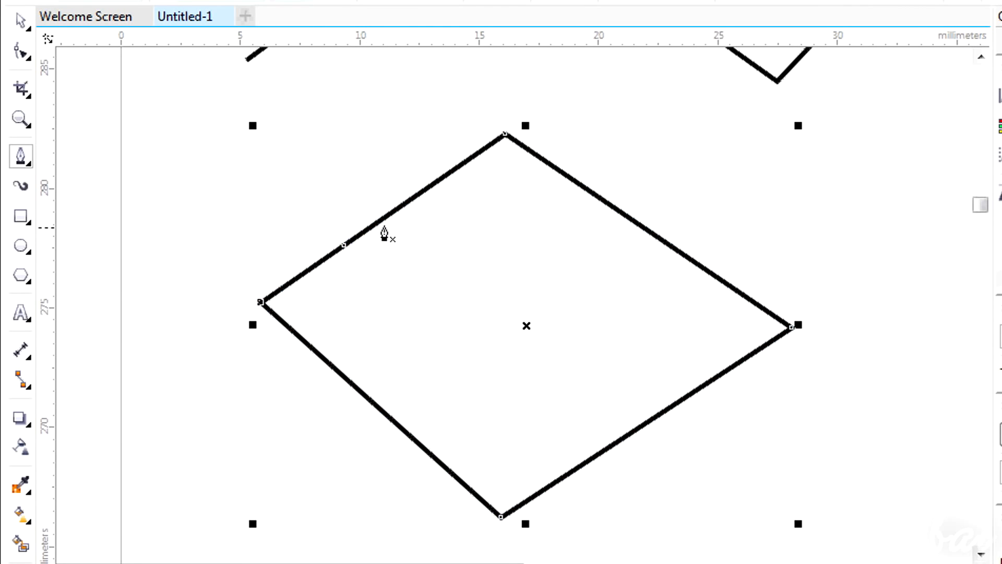
{"action": "left_click", "coordinate": [412, 198]}
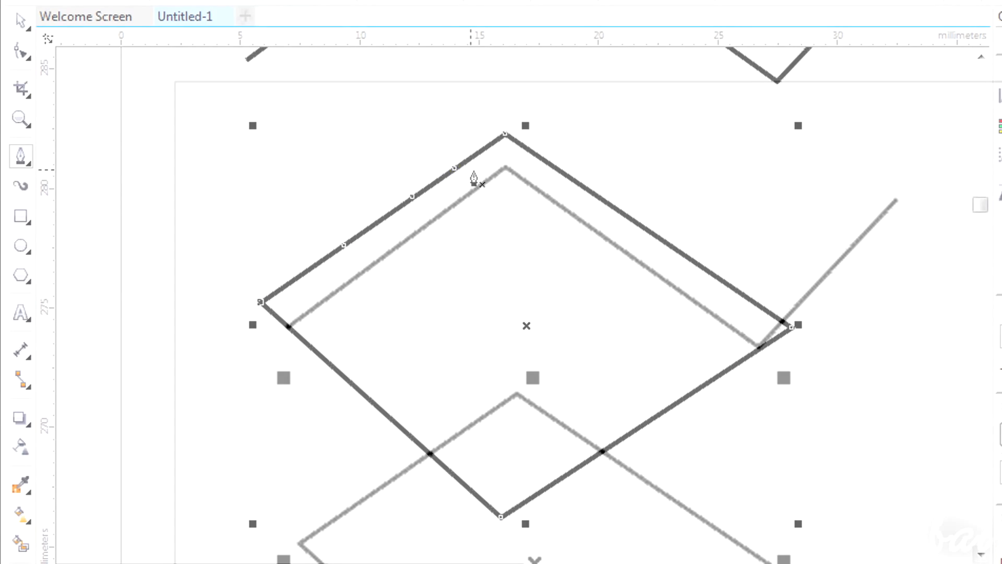
{"action": "left_click", "coordinate": [327, 287]}
{"action": "left_click", "coordinate": [449, 201]}
{"action": "left_click", "coordinate": [524, 149]}
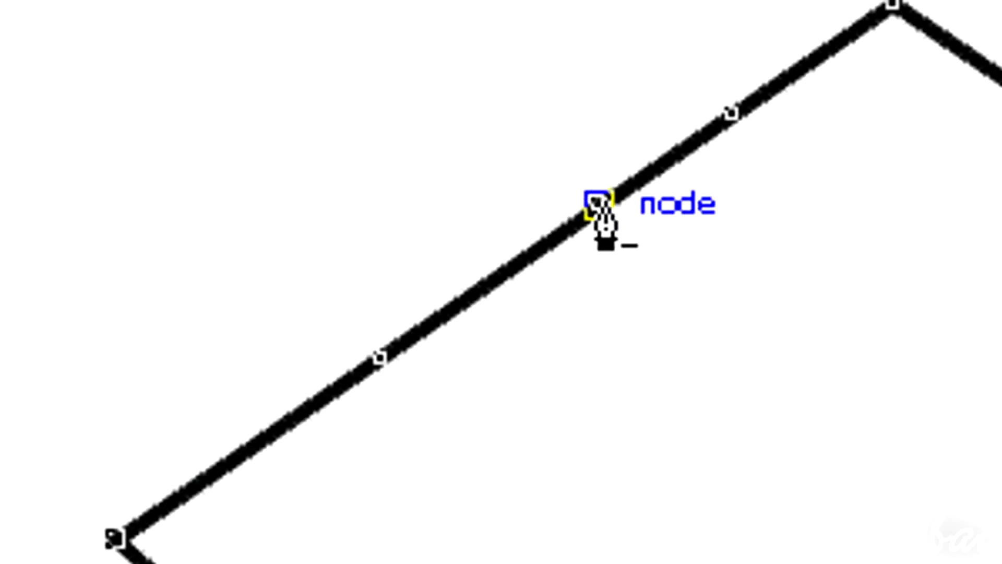
Remove the added nodes from the diamond's upper-left edge
{"action": "left_click", "coordinate": [600, 203]}
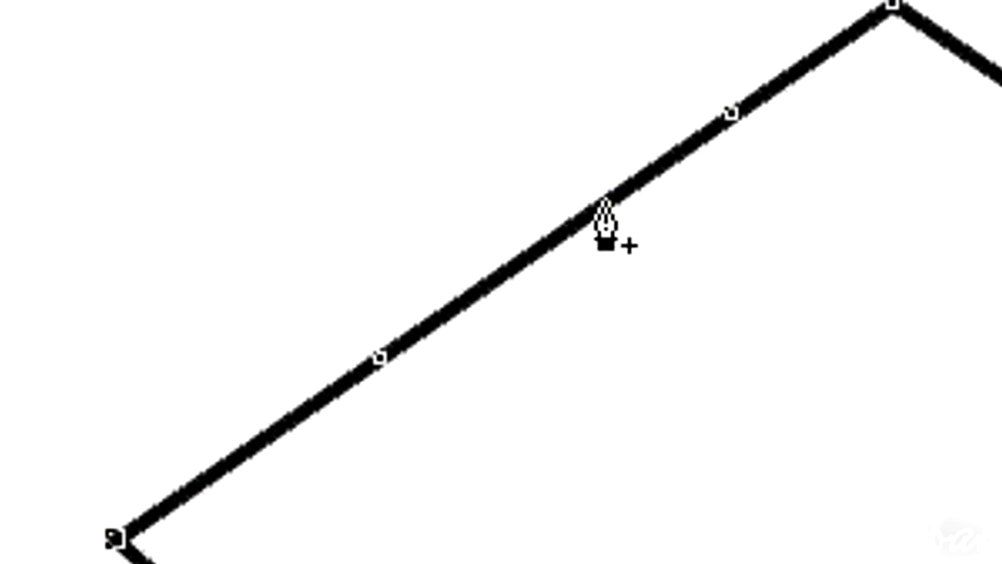
{"action": "left_click", "coordinate": [731, 114]}
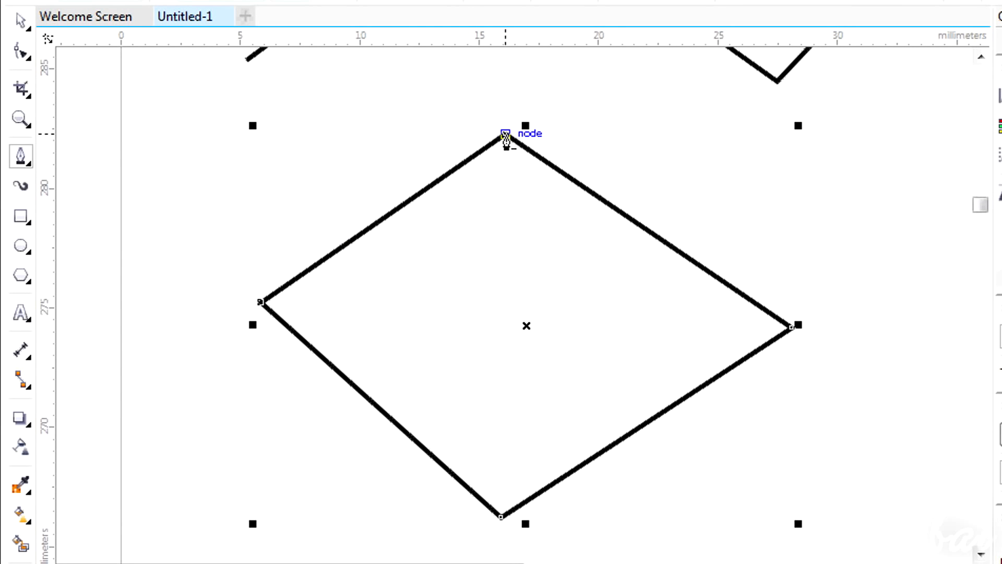
{"action": "left_click", "coordinate": [505, 134]}
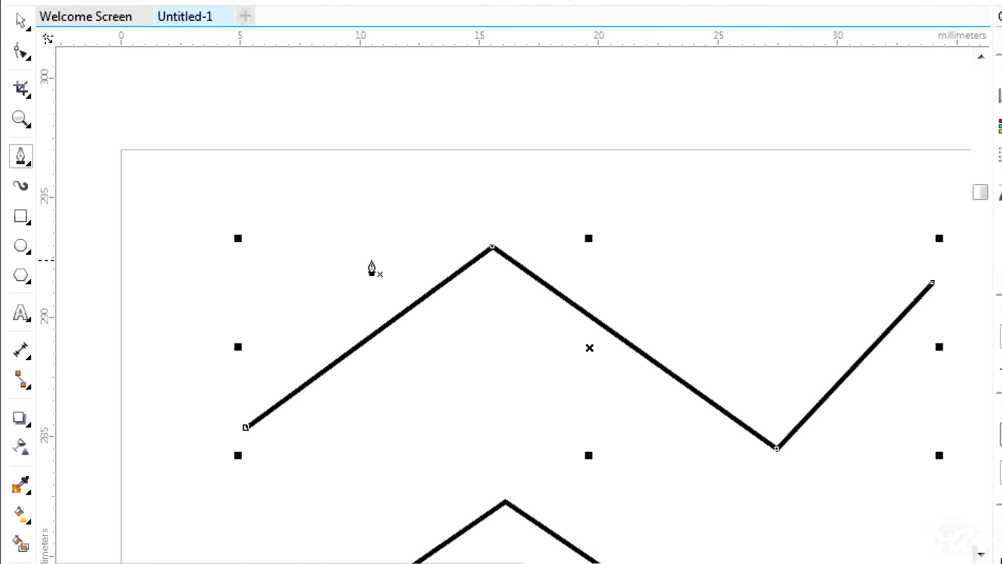
Delete the zigzag's peak node, then undo the deletion
{"action": "left_click", "coordinate": [493, 247]}
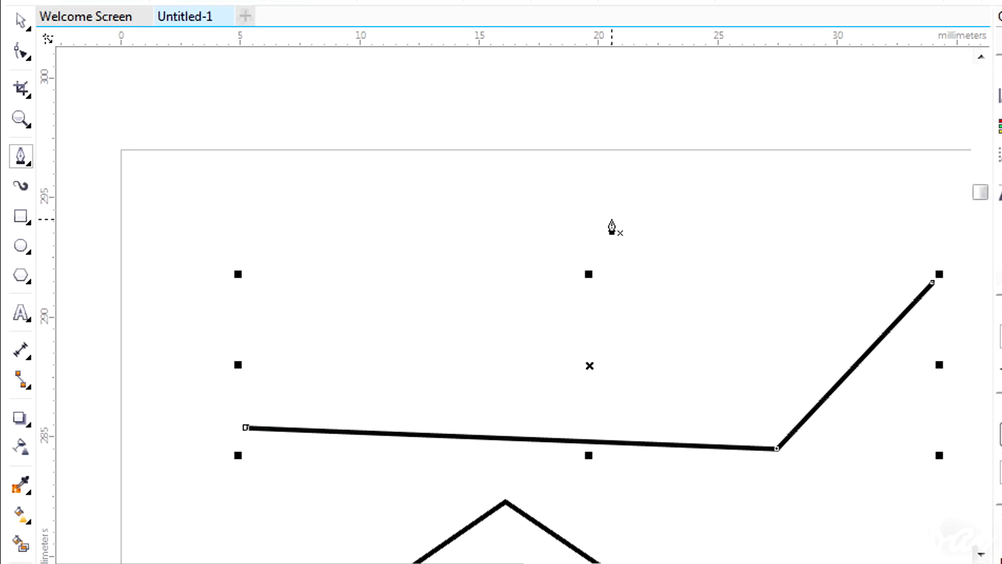
{"action": "key", "text": "ctrl+z"}
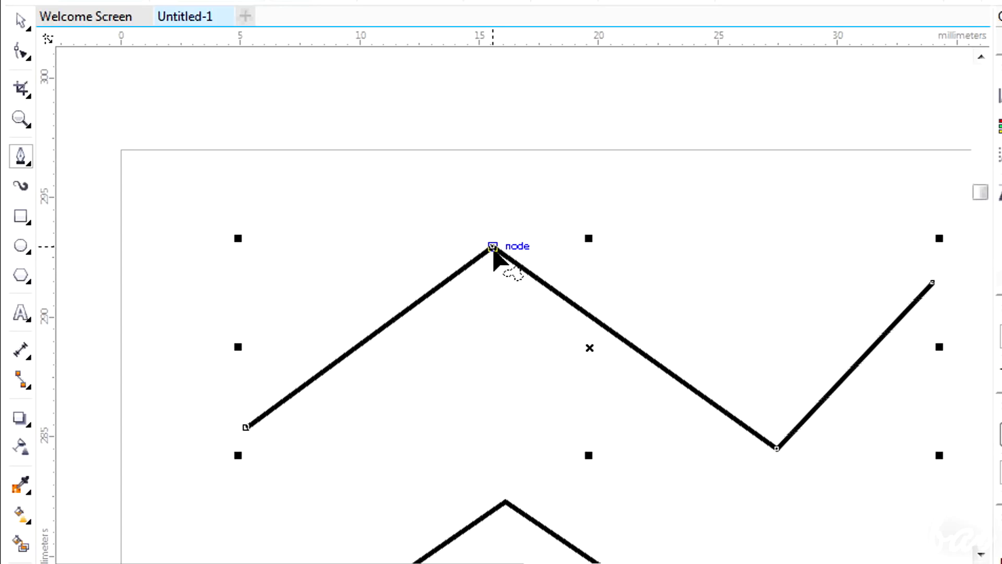
Turn the zigzag's peak and valley nodes into smooth curved nodes
{"action": "left_click", "coordinate": [494, 248], "text": "ctrl+alt"}
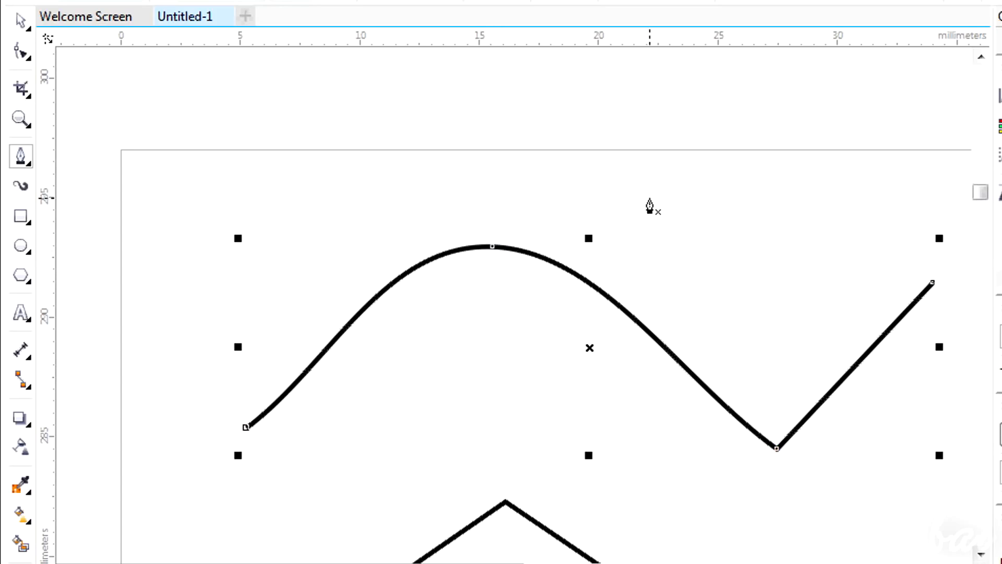
{"action": "left_click", "coordinate": [778, 452], "text": "ctrl+alt"}
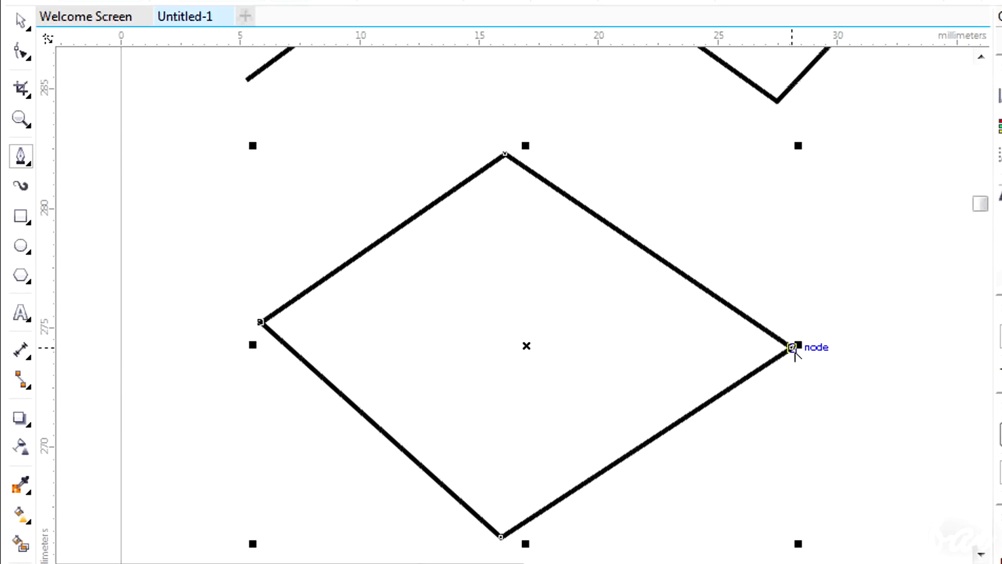
Bend the diamond's straight edges into curves by dragging a segment with the Pen tool
{"action": "left_click", "coordinate": [793, 348], "text": "ctrl+alt"}
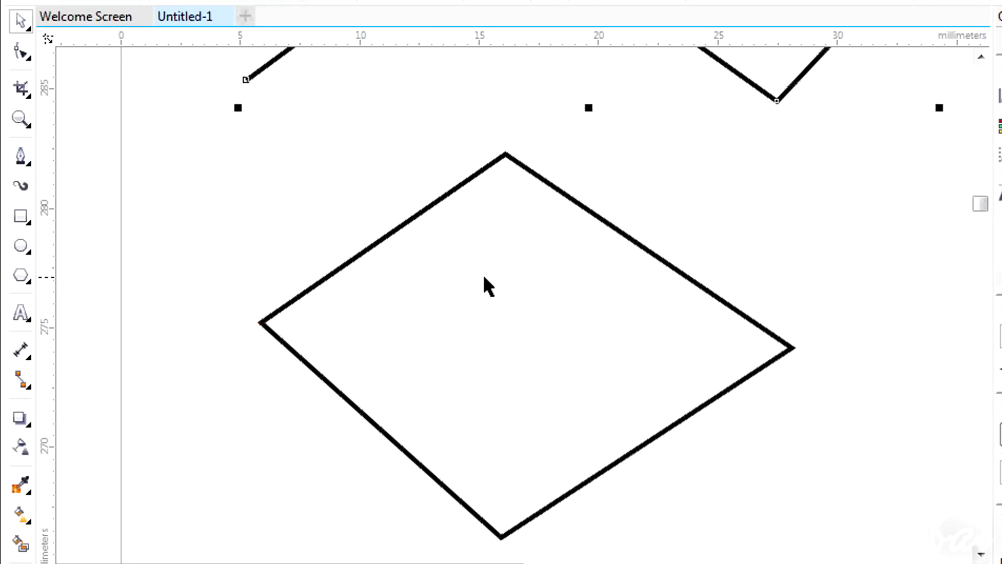
{"action": "left_click", "coordinate": [483, 277]}
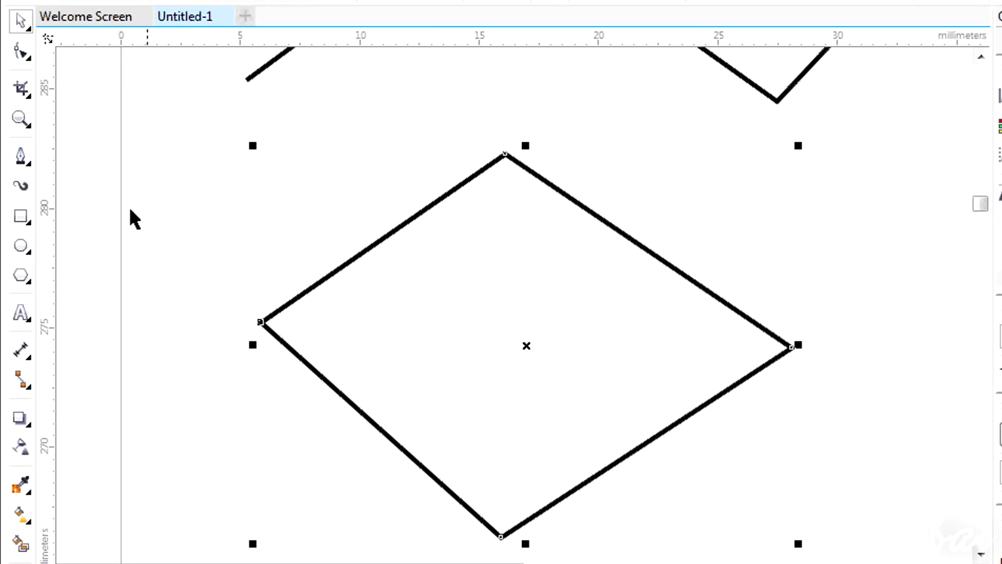
{"action": "left_click", "coordinate": [21, 156]}
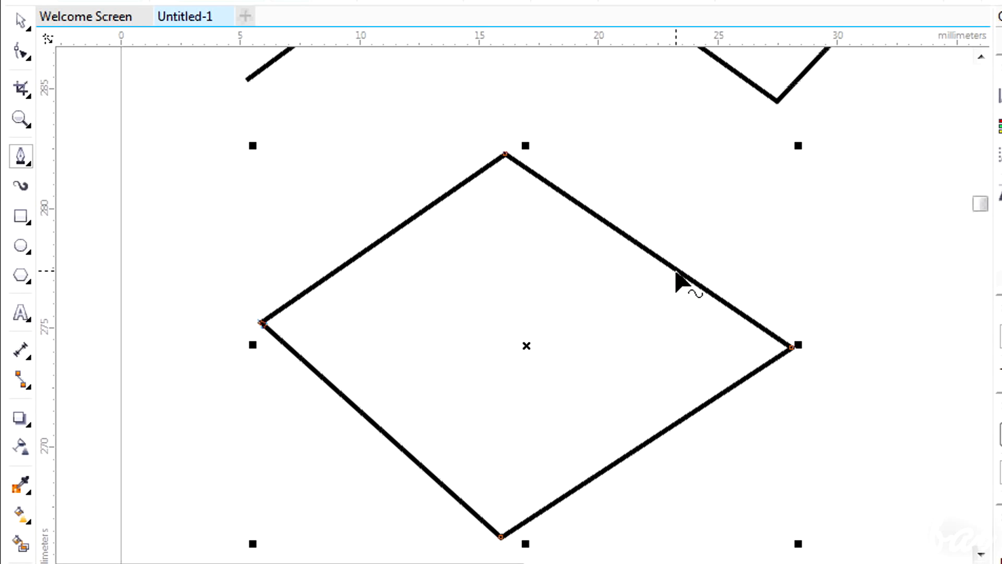
{"action": "left_click_drag", "start_coordinate": [687, 271], "coordinate": [815, 256]}
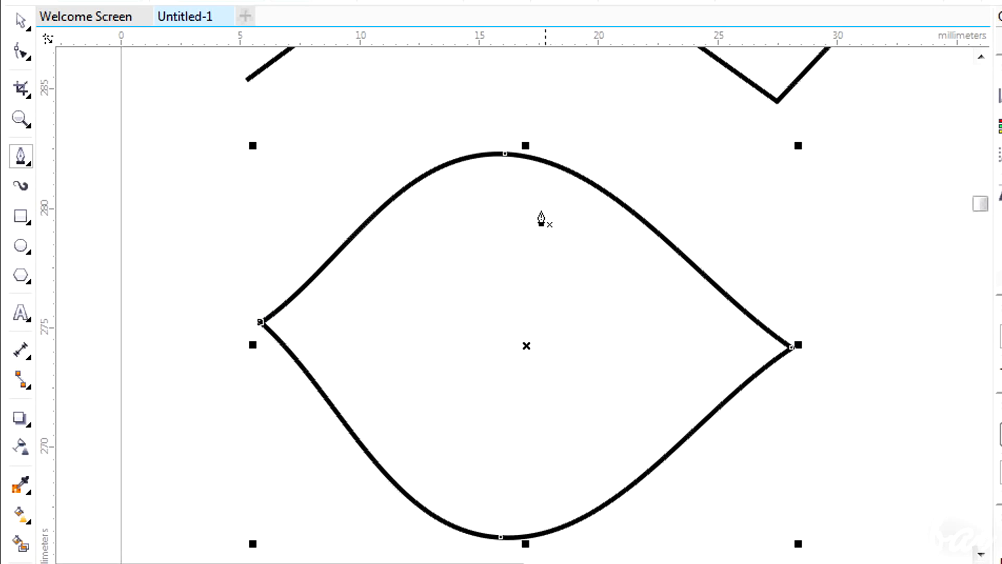
{"action": "left_click", "coordinate": [506, 156]}
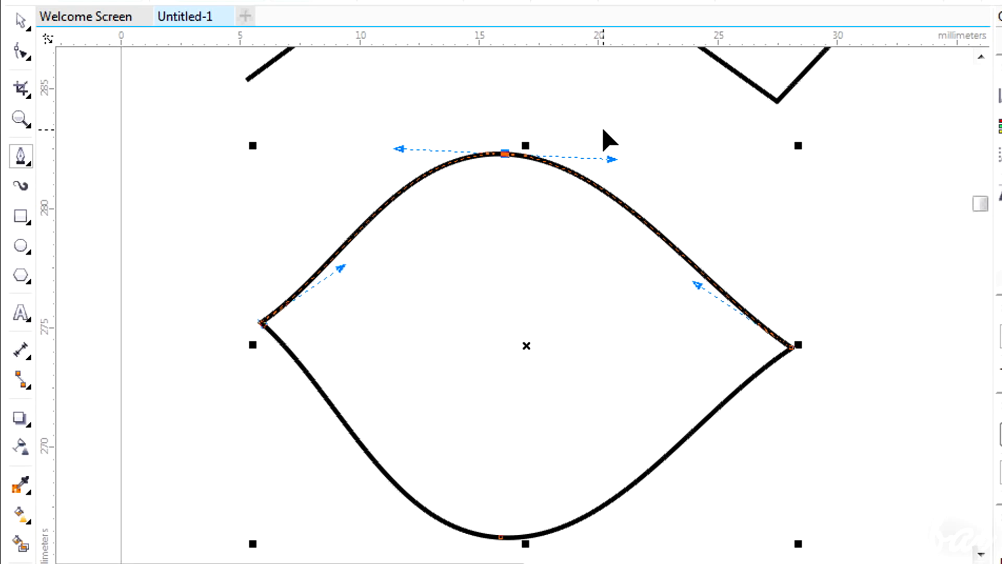
Drag the control handles of the diamond's top and right nodes to reshape its curved edges
{"action": "left_click_drag", "start_coordinate": [614, 161], "coordinate": [499, 89]}
{"action": "left_click", "coordinate": [507, 155]}
{"action": "left_click_drag", "start_coordinate": [497, 84], "coordinate": [505, 253]}
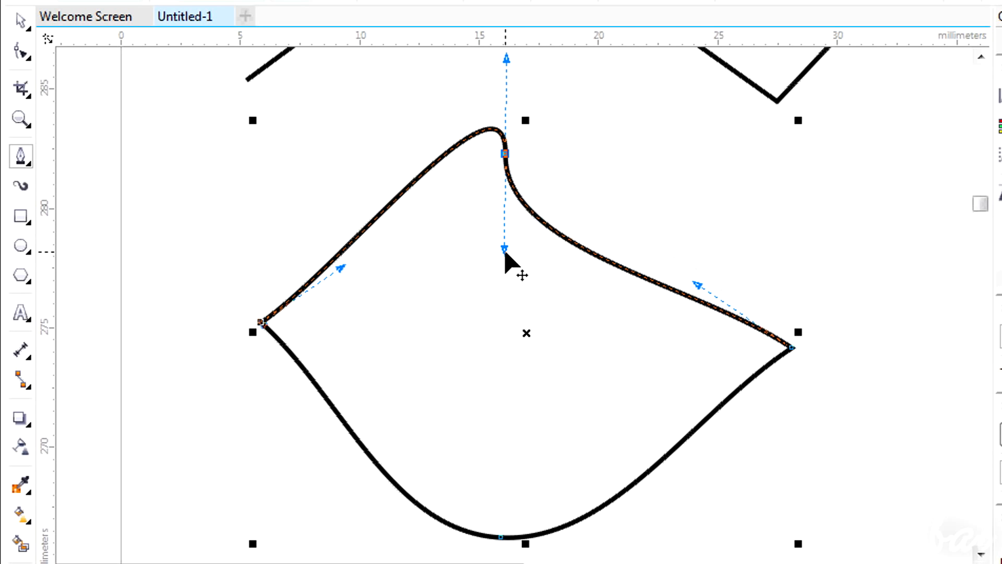
{"action": "left_click_drag", "start_coordinate": [698, 283], "coordinate": [800, 173]}
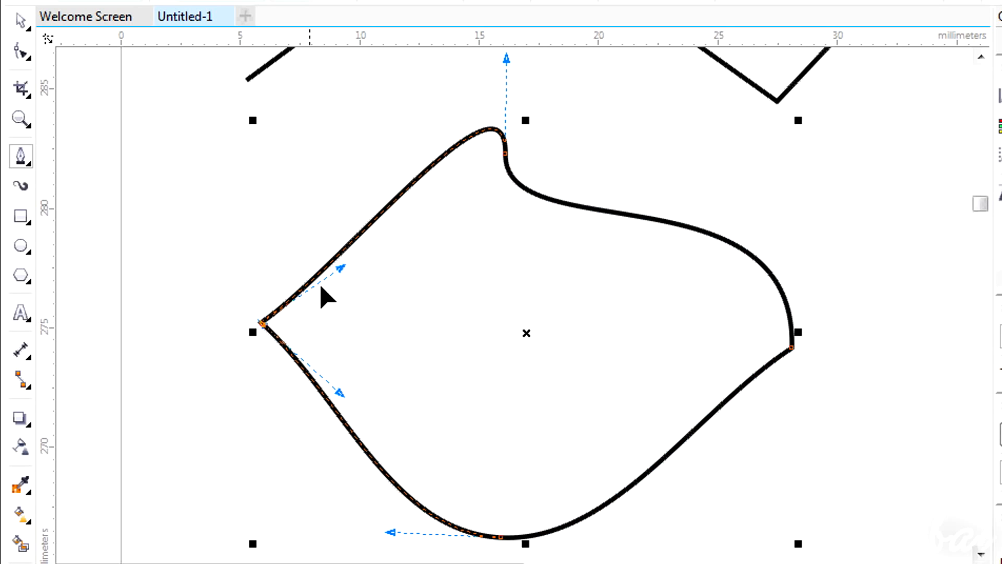
Drag the control handles of the diamond's left, top and bottom nodes to reshape its curves further
{"action": "left_click_drag", "start_coordinate": [342, 271], "coordinate": [264, 184]}
{"action": "left_click_drag", "start_coordinate": [200, 130], "coordinate": [408, 357]}
{"action": "left_click_drag", "start_coordinate": [340, 396], "coordinate": [416, 356]}
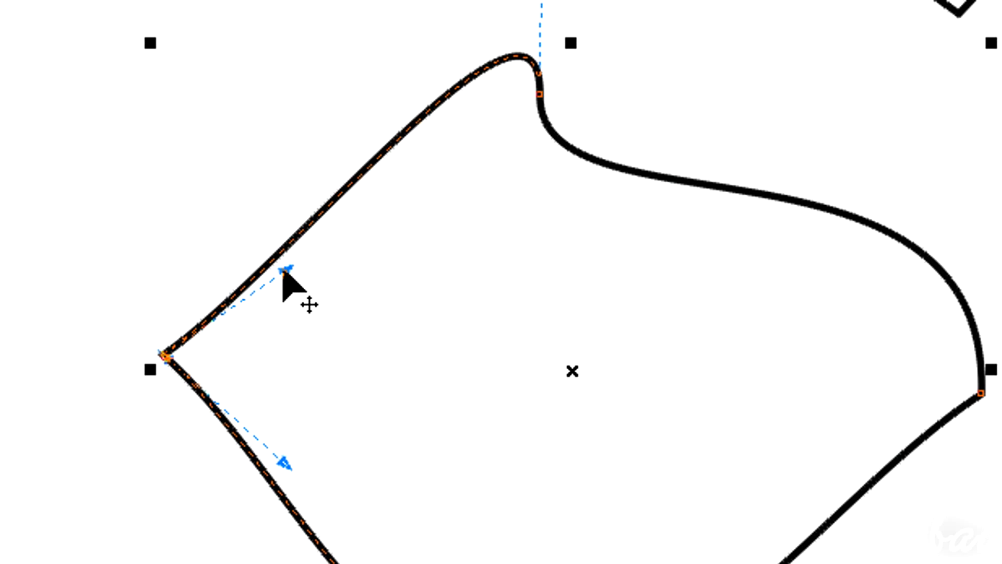
{"action": "left_click_drag", "start_coordinate": [284, 270], "coordinate": [389, 407]}
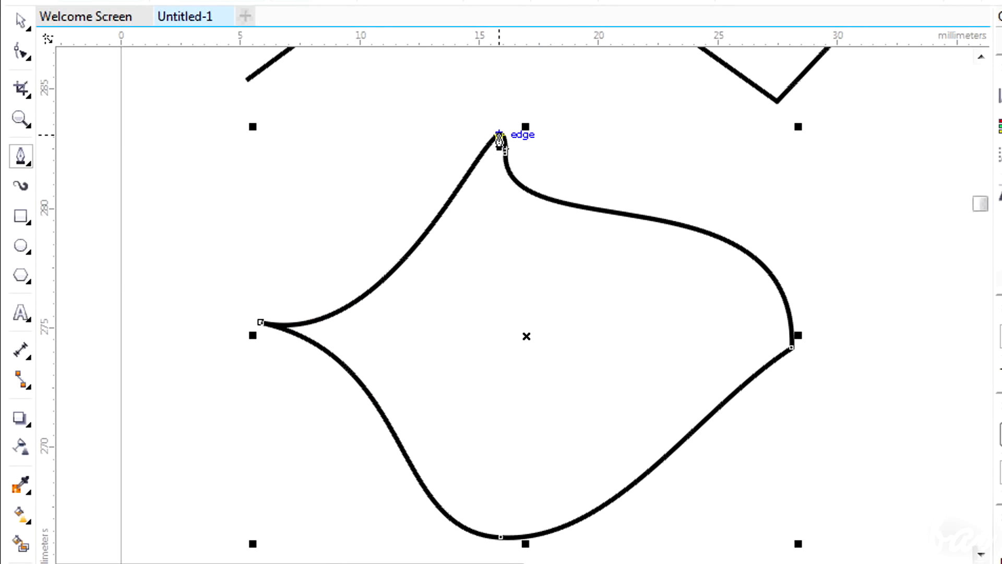
{"action": "left_click", "coordinate": [508, 155]}
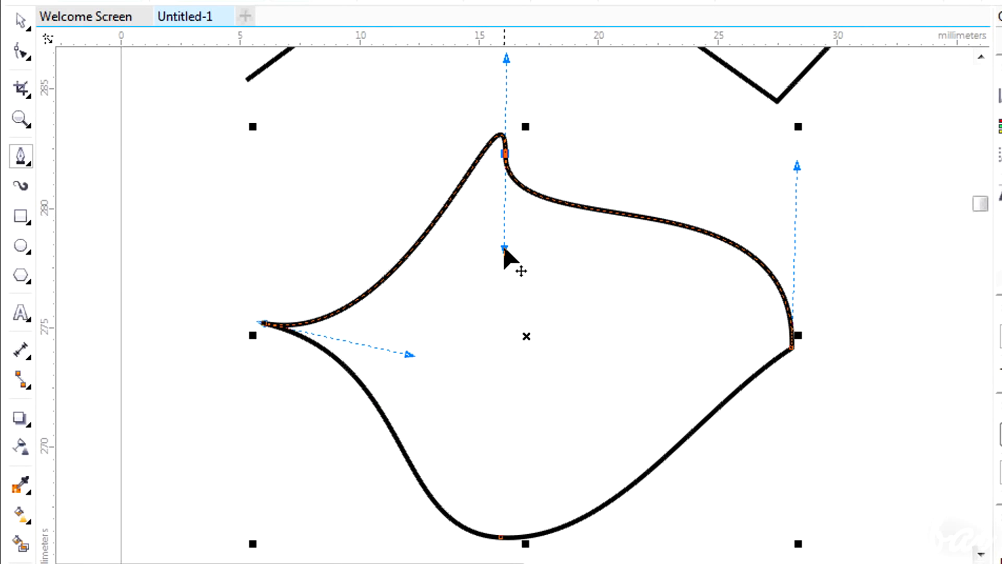
{"action": "left_click_drag", "start_coordinate": [799, 163], "coordinate": [573, 307]}
{"action": "left_click_drag", "start_coordinate": [694, 410], "coordinate": [567, 302]}
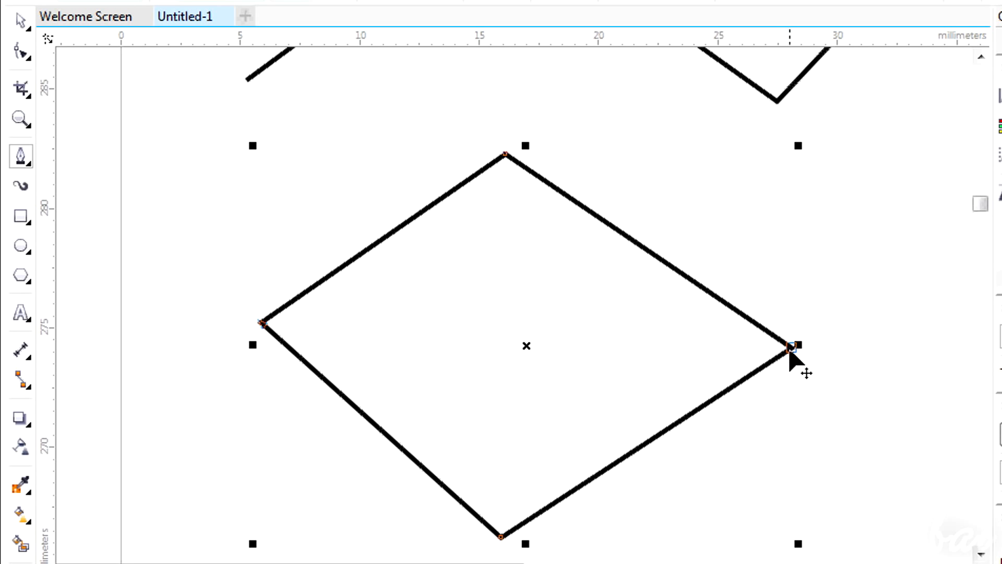
Move the diamond's right node outward and slightly down
{"action": "left_click_drag", "start_coordinate": [791, 347], "coordinate": [908, 389]}
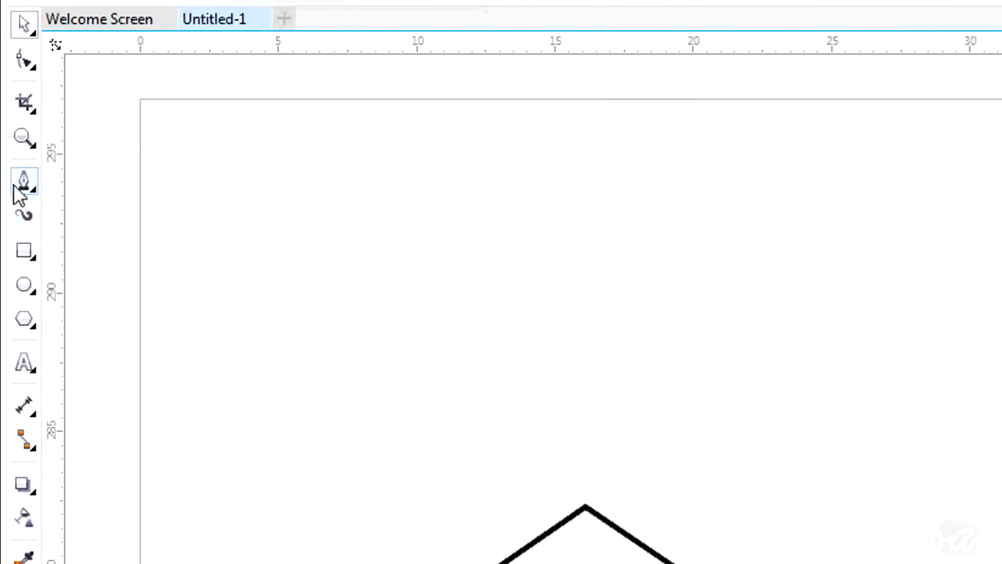
Draw a Pen path with a straight segment followed by a curved segment
{"action": "left_click", "coordinate": [14, 184]}
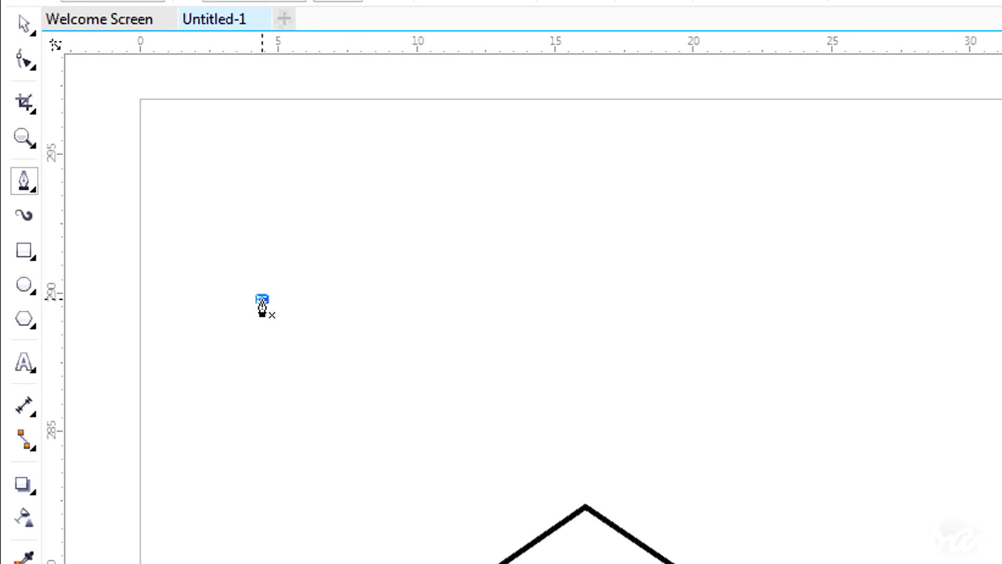
{"action": "double_click", "coordinate": [494, 130]}
{"action": "left_click_drag", "start_coordinate": [702, 218], "coordinate": [705, 352]}
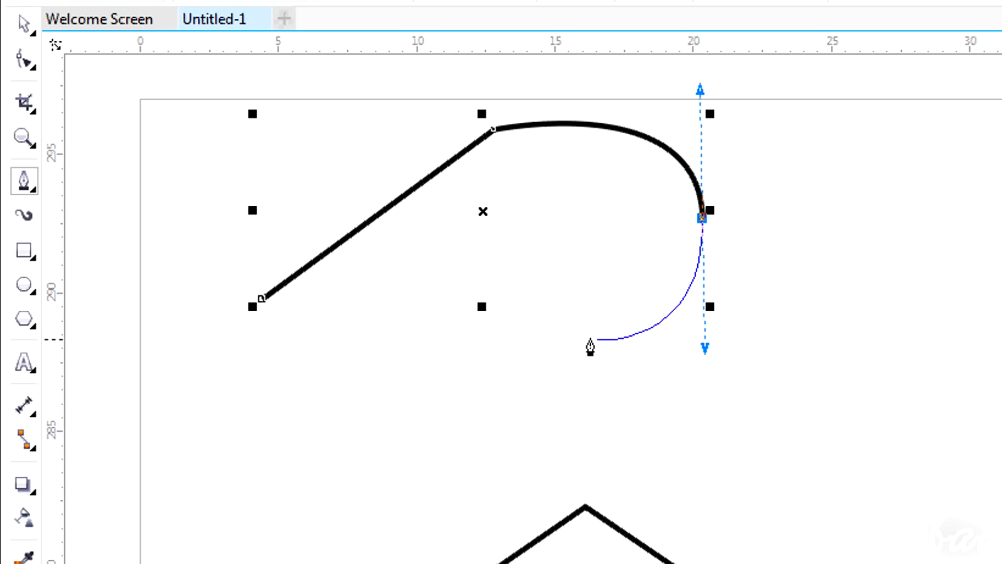
Draw a curve with the Bézier tool by placing nodes and dragging out curve handles
{"action": "left_click", "coordinate": [27, 186]}
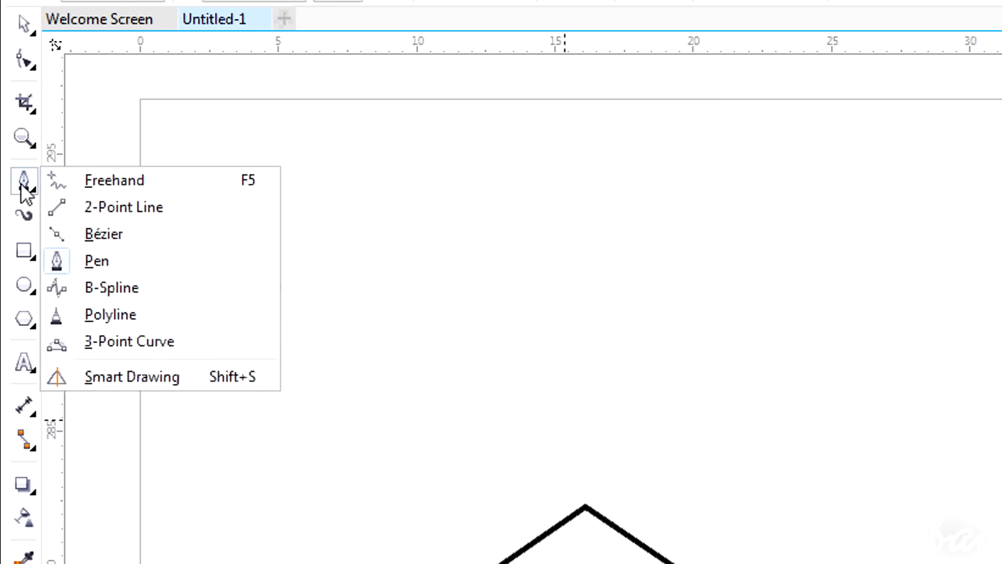
{"action": "left_click", "coordinate": [91, 234]}
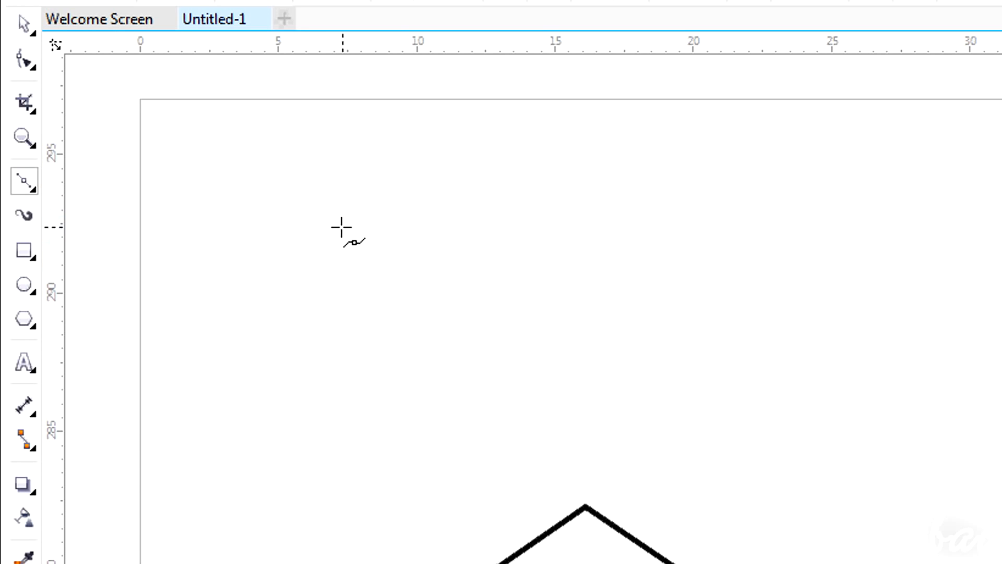
{"action": "left_click_drag", "start_coordinate": [251, 277], "coordinate": [286, 192]}
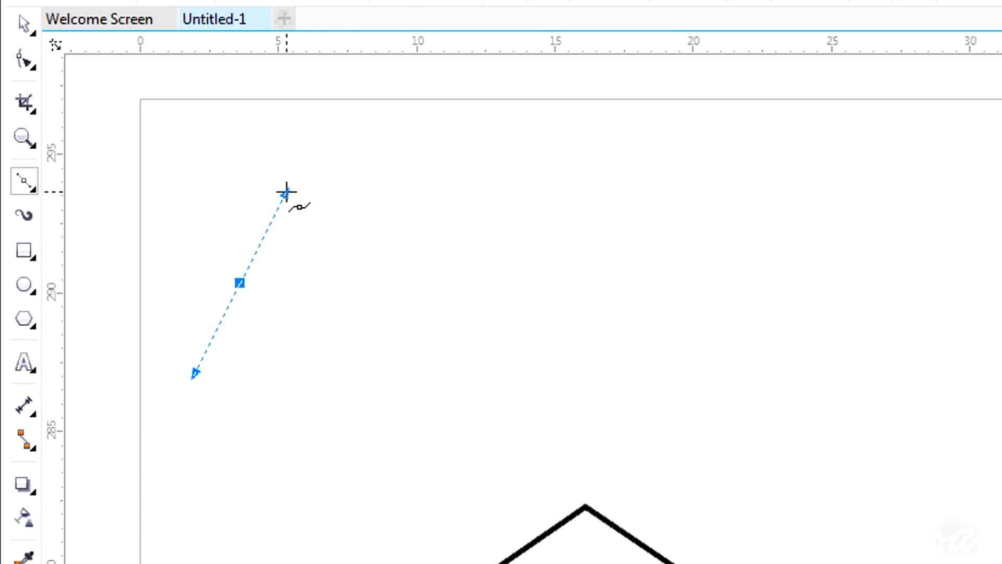
{"action": "left_click", "coordinate": [381, 165]}
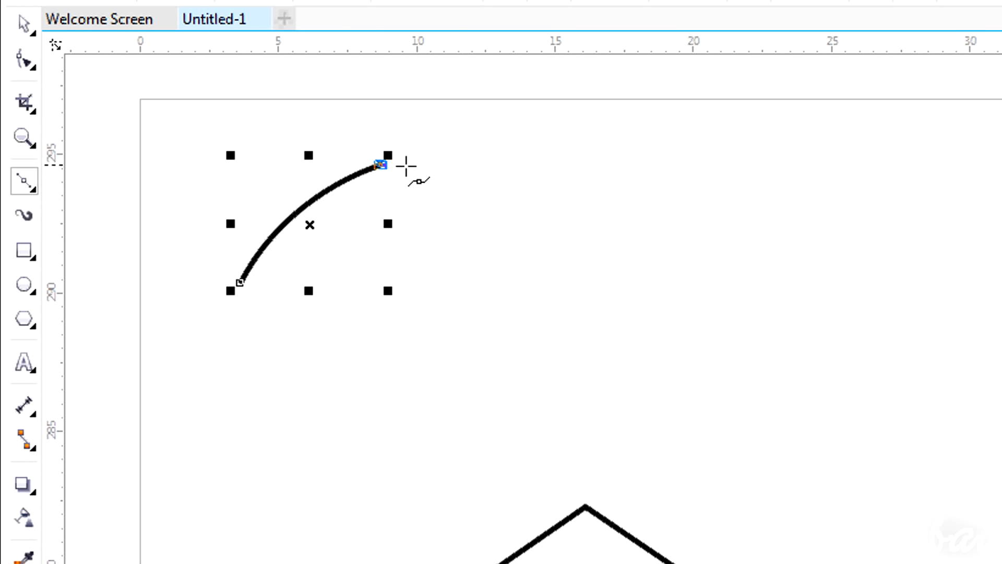
{"action": "left_click", "coordinate": [570, 156]}
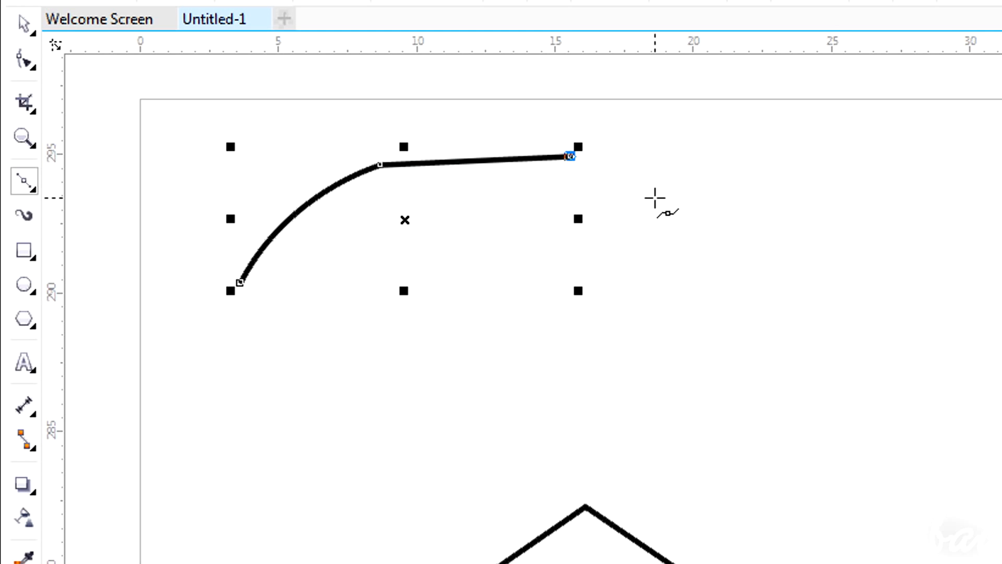
{"action": "left_click", "coordinate": [655, 198]}
{"action": "mouse_move", "coordinate": [735, 253]}
{"action": "left_mouse_down"}
{"action": "mouse_move", "coordinate": [719, 266]}
{"action": "mouse_move", "coordinate": [711, 320]}
{"action": "mouse_move", "coordinate": [660, 302]}
{"action": "left_mouse_up"}
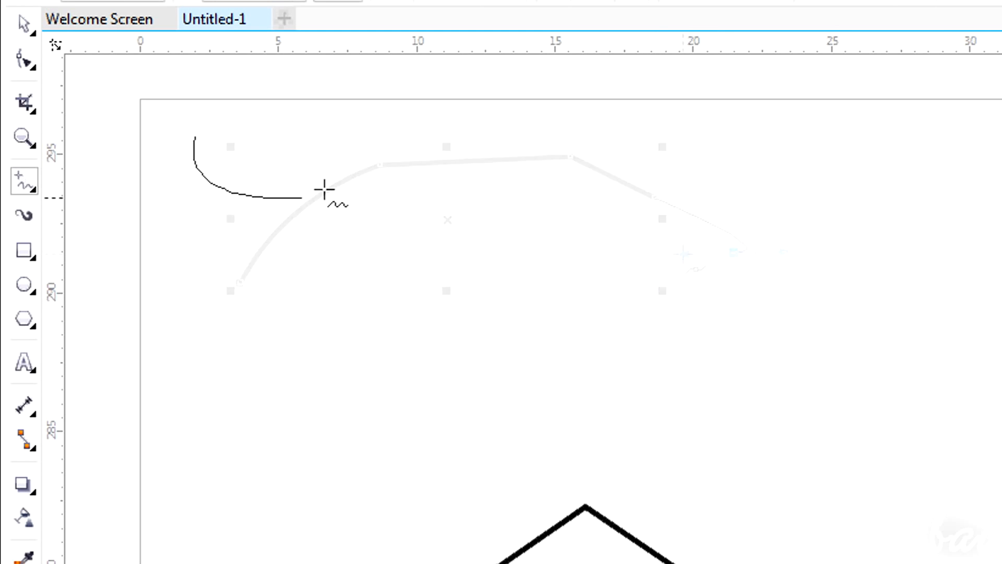
{"action": "left_click_drag", "start_coordinate": [323, 189], "coordinate": [410, 168]}
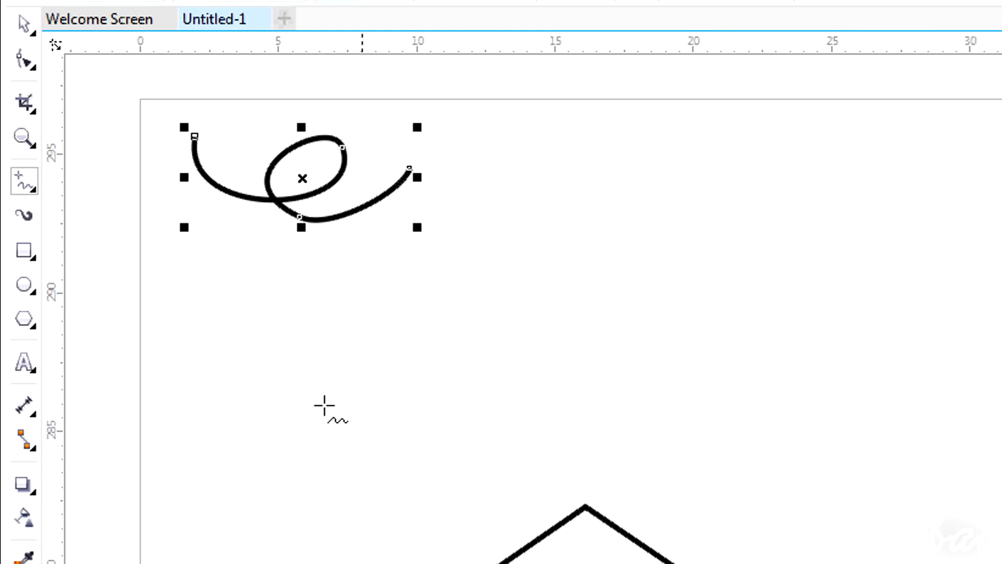
Draw a wave-shaped curve with the B-Spline tool from four control points
{"action": "left_click", "coordinate": [32, 189]}
{"action": "left_click", "coordinate": [91, 314]}
{"action": "left_click", "coordinate": [478, 226]}
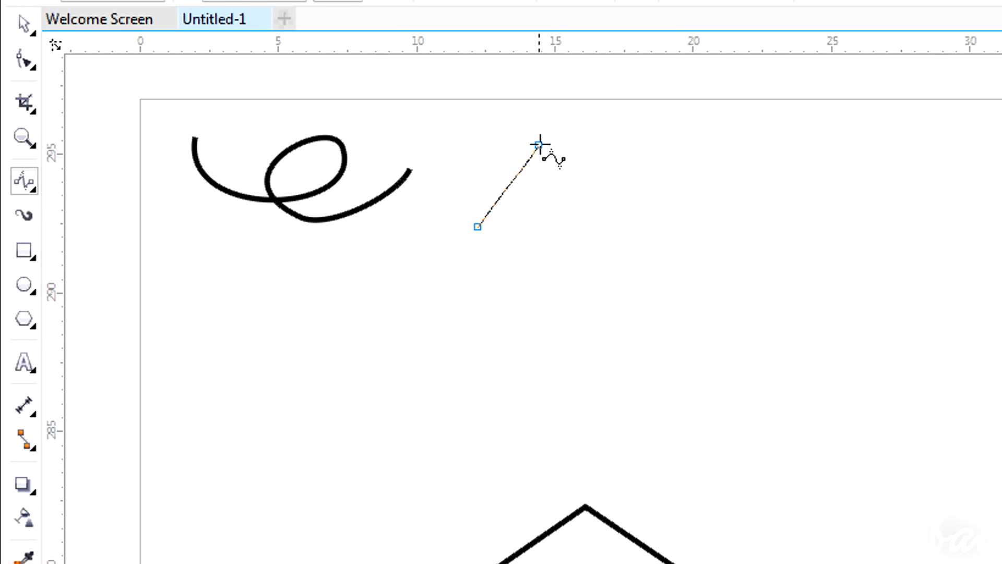
{"action": "left_click", "coordinate": [558, 124]}
{"action": "left_click", "coordinate": [610, 240]}
{"action": "double_click", "coordinate": [672, 127]}
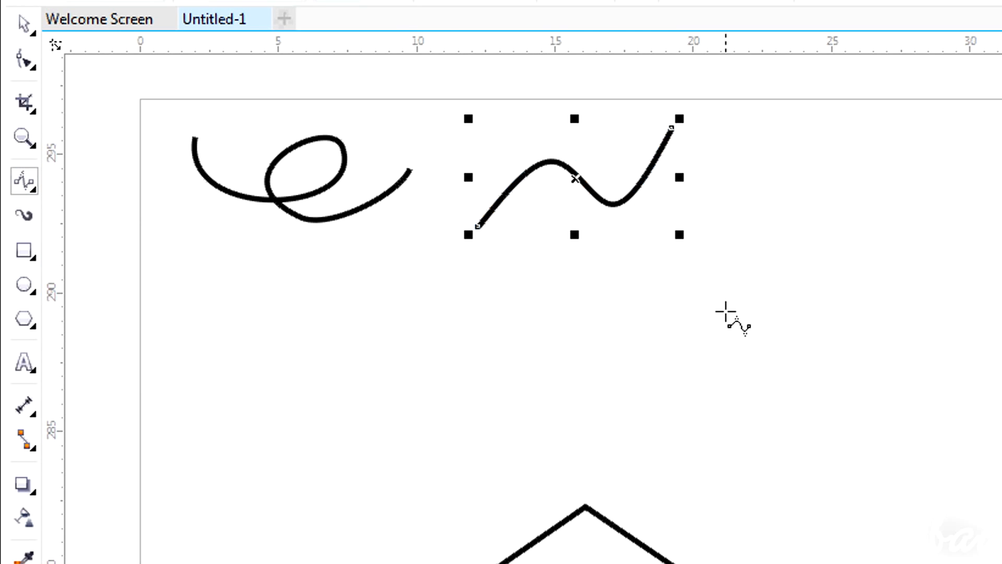
Draw a pentagon with the Polygon tool
{"action": "left_click", "coordinate": [24, 320]}
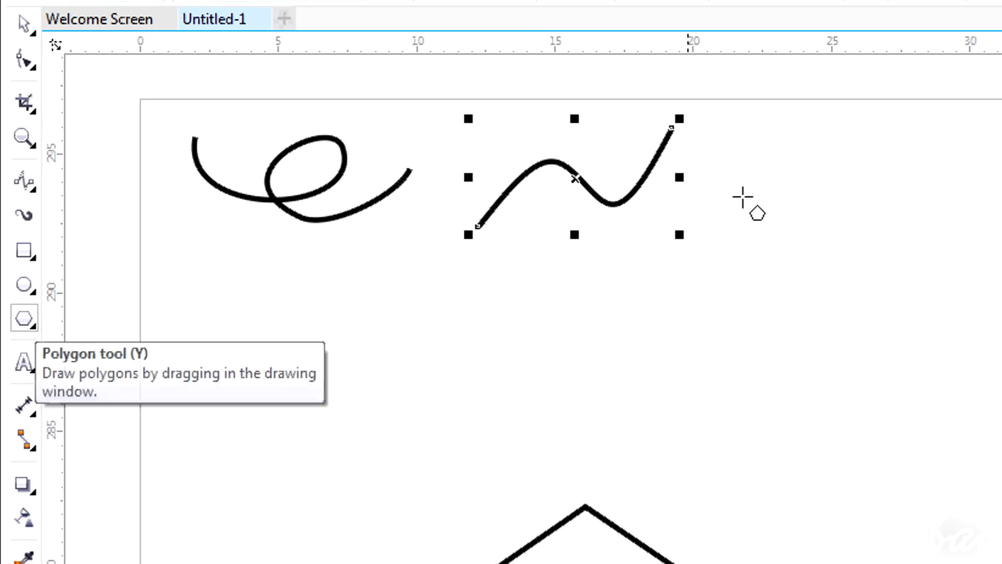
{"action": "left_click_drag", "start_coordinate": [814, 254], "coordinate": [958, 111]}
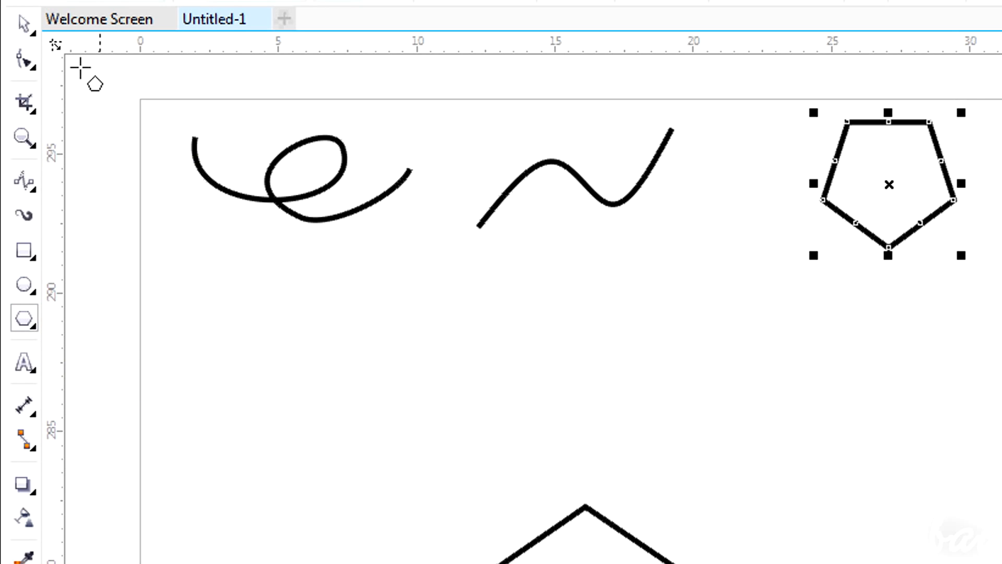
With the Shape tool, drag nodes of the looped curve and pull a pentagon edge node inward to form a star
{"action": "left_click", "coordinate": [18, 65]}
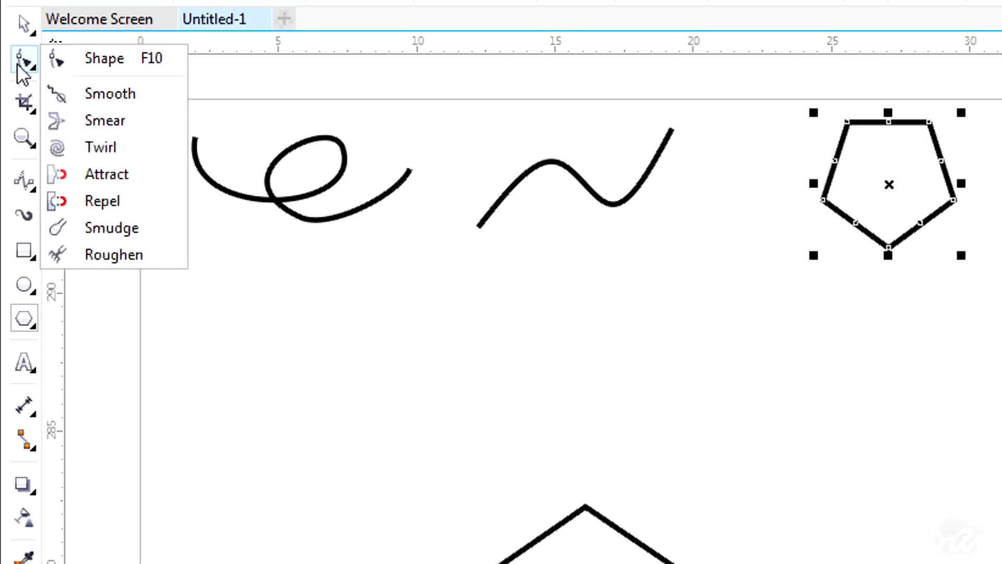
{"action": "left_click", "coordinate": [94, 66]}
{"action": "left_click", "coordinate": [242, 197]}
{"action": "left_click", "coordinate": [409, 171]}
{"action": "left_click_drag", "start_coordinate": [425, 161], "coordinate": [418, 228]}
{"action": "left_click_drag", "start_coordinate": [329, 235], "coordinate": [334, 271]}
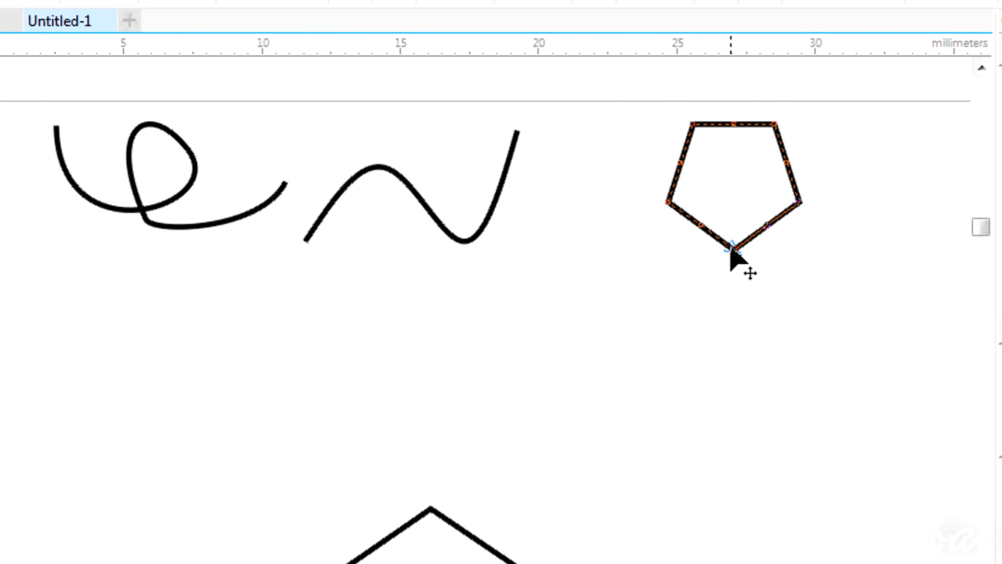
{"action": "left_click_drag", "start_coordinate": [731, 248], "coordinate": [738, 277]}
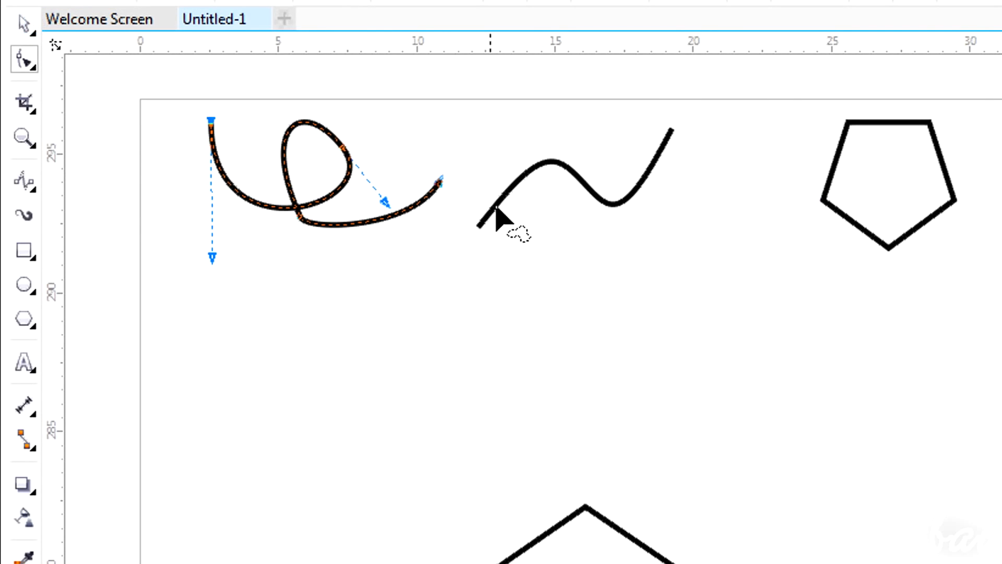
Drag the wave curve's B-Spline control points to reshape it
{"action": "left_click", "coordinate": [497, 209]}
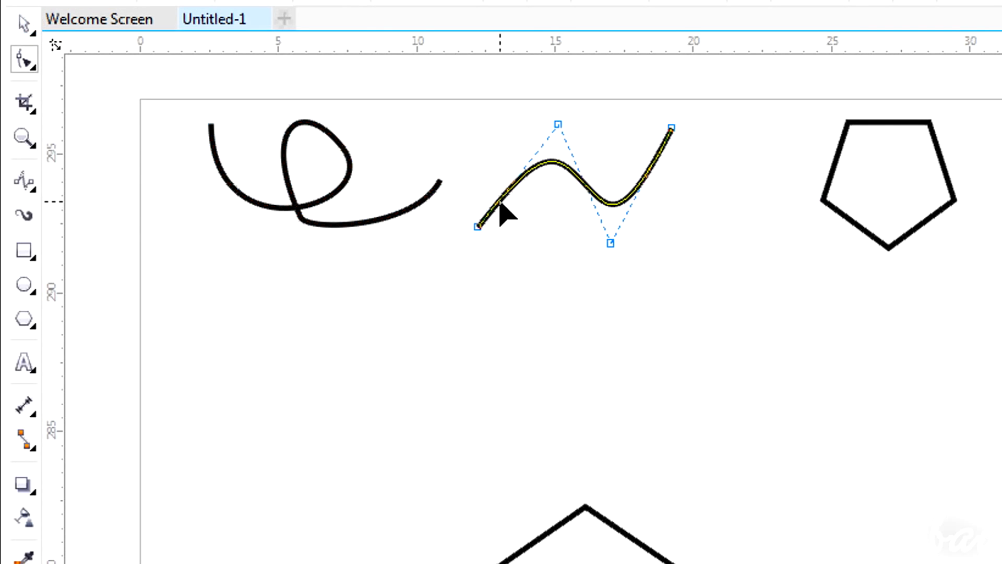
{"action": "mouse_move", "coordinate": [476, 232]}
{"action": "left_mouse_down"}
{"action": "mouse_move", "coordinate": [412, 381]}
{"action": "mouse_move", "coordinate": [496, 232]}
{"action": "mouse_move", "coordinate": [463, 213]}
{"action": "mouse_move", "coordinate": [461, 243]}
{"action": "left_mouse_up"}
{"action": "mouse_move", "coordinate": [556, 124]}
{"action": "left_mouse_down"}
{"action": "mouse_move", "coordinate": [511, 104]}
{"action": "mouse_move", "coordinate": [573, 101]}
{"action": "mouse_move", "coordinate": [541, 114]}
{"action": "left_mouse_up"}
{"action": "left_click_drag", "start_coordinate": [610, 244], "coordinate": [665, 301]}
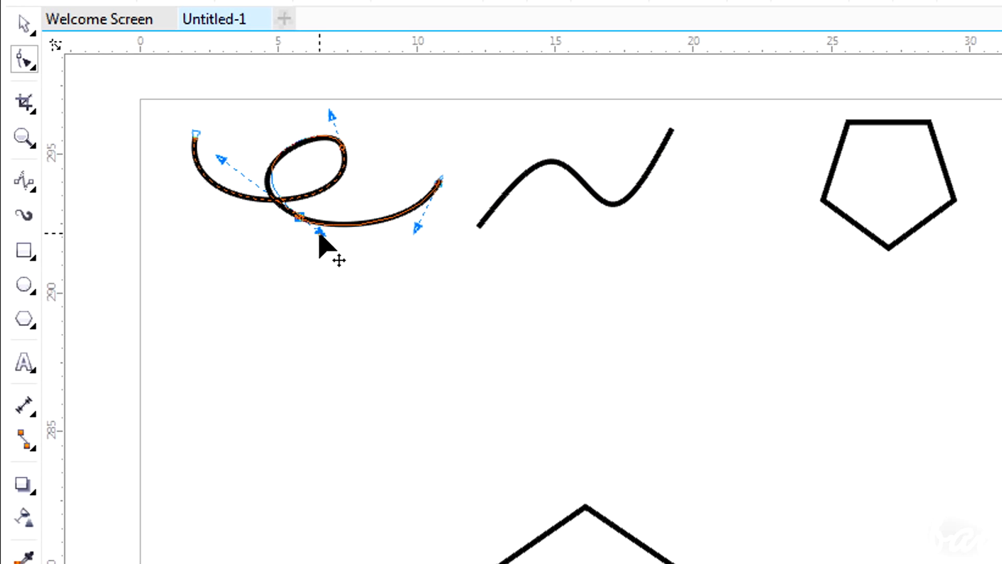
Drag the looped curve's node handles to reshape its loop and starting end
{"action": "mouse_move", "coordinate": [318, 228]}
{"action": "left_mouse_down"}
{"action": "mouse_move", "coordinate": [311, 240]}
{"action": "mouse_move", "coordinate": [306, 230]}
{"action": "left_mouse_up"}
{"action": "left_click_drag", "start_coordinate": [331, 112], "coordinate": [301, 96]}
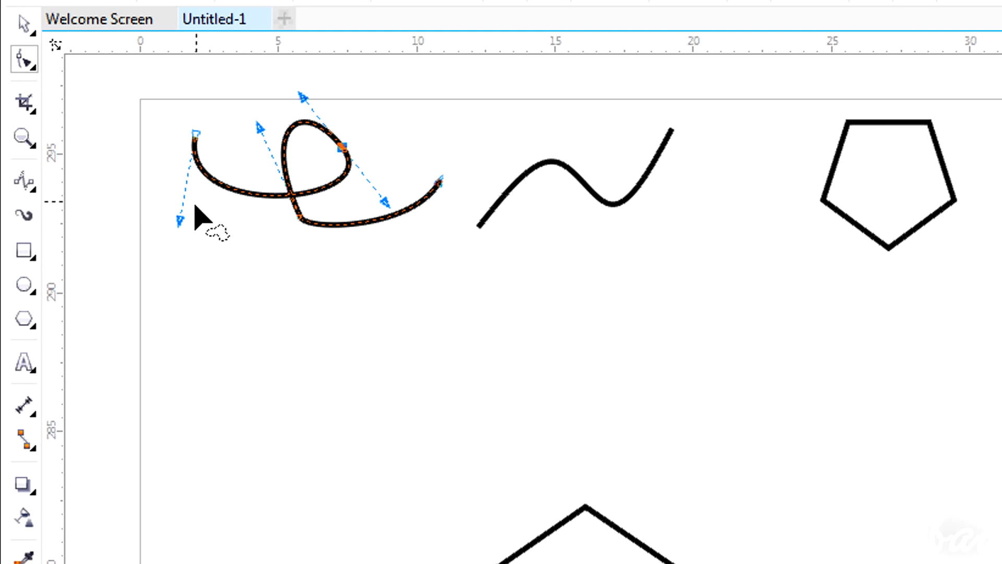
{"action": "left_click_drag", "start_coordinate": [181, 221], "coordinate": [196, 270]}
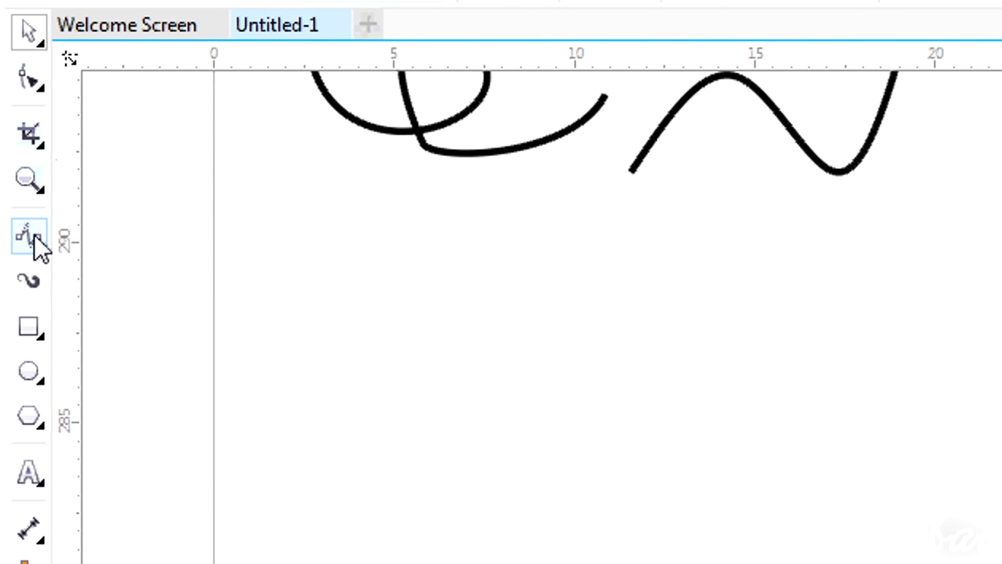
Draw a closed four-sided shape with the Freehand tool by clicking its corner points
{"action": "left_click", "coordinate": [33, 234]}
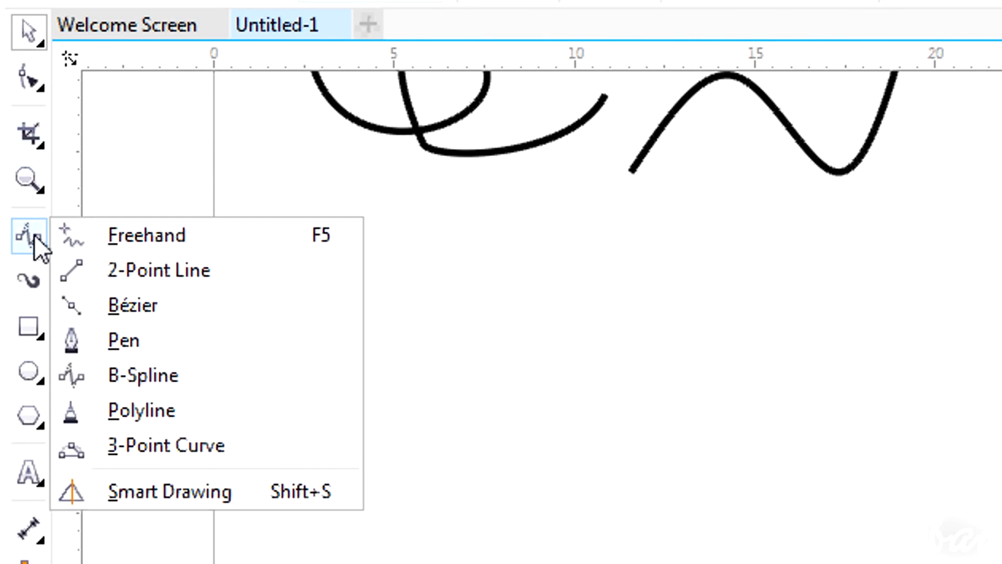
{"action": "left_click", "coordinate": [118, 241]}
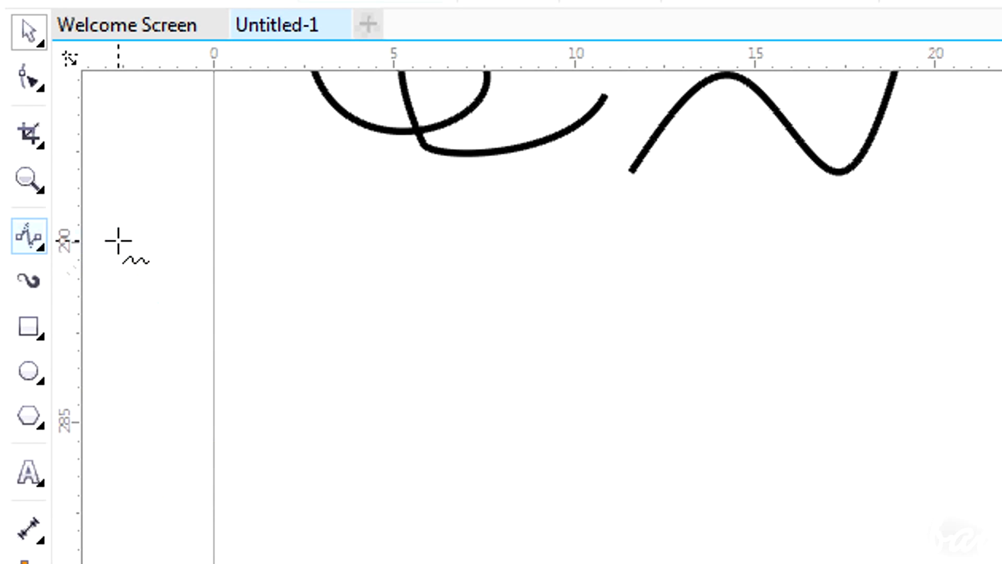
{"action": "left_click", "coordinate": [351, 427]}
{"action": "double_click", "coordinate": [473, 286]}
{"action": "double_click", "coordinate": [688, 266]}
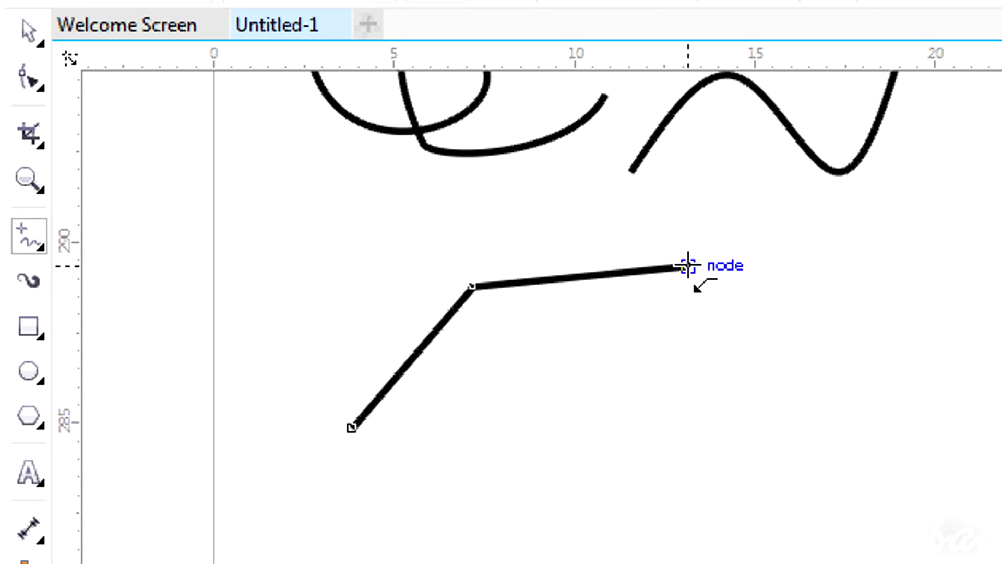
{"action": "double_click", "coordinate": [570, 424]}
{"action": "left_click", "coordinate": [351, 427]}
Round the shape's corners into a leaf outline by brushing along its edges with the Smooth tool
{"action": "left_click", "coordinate": [29, 79]}
{"action": "left_click", "coordinate": [134, 157]}
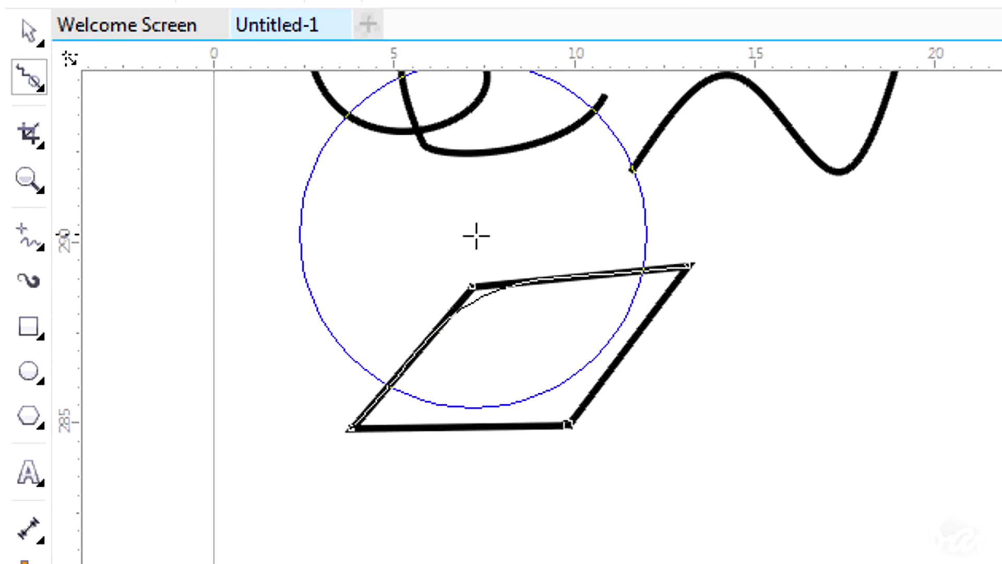
{"action": "left_click_drag", "start_coordinate": [472, 231], "coordinate": [696, 351]}
{"action": "left_click_drag", "start_coordinate": [637, 544], "coordinate": [529, 427]}
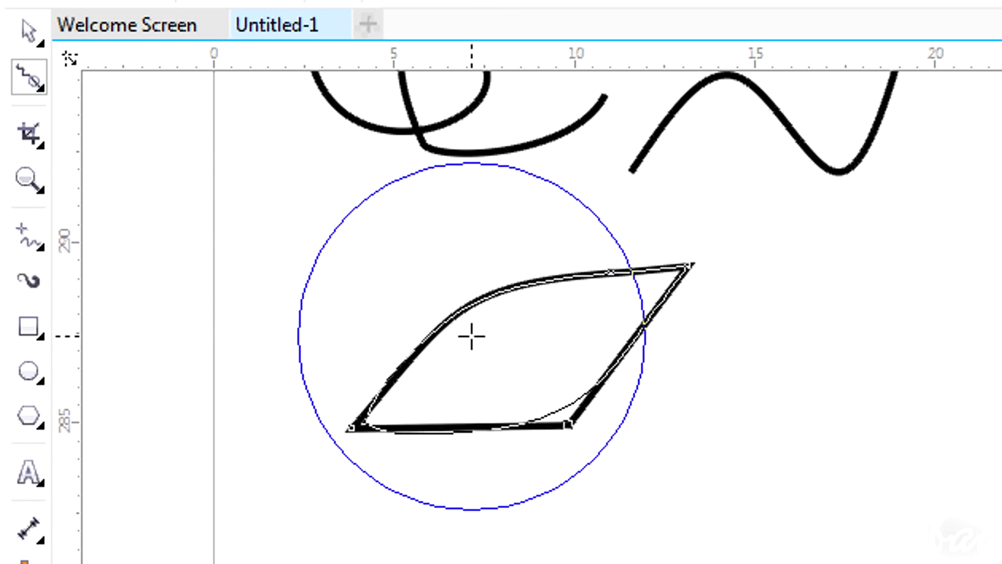
Draw a central vein and a side branch inside the leaf with the Freehand tool
{"action": "left_click", "coordinate": [30, 237]}
{"action": "mouse_move", "coordinate": [365, 421]}
{"action": "left_mouse_down"}
{"action": "mouse_move", "coordinate": [525, 350]}
{"action": "mouse_move", "coordinate": [486, 325]}
{"action": "left_mouse_up"}
{"action": "mouse_move", "coordinate": [428, 382]}
{"action": "left_mouse_down"}
{"action": "mouse_move", "coordinate": [435, 357]}
{"action": "mouse_move", "coordinate": [506, 385]}
{"action": "mouse_move", "coordinate": [465, 398]}
{"action": "left_mouse_up"}
Select the leaf and apply a uniform black fill in Object Properties
{"action": "left_click", "coordinate": [29, 78]}
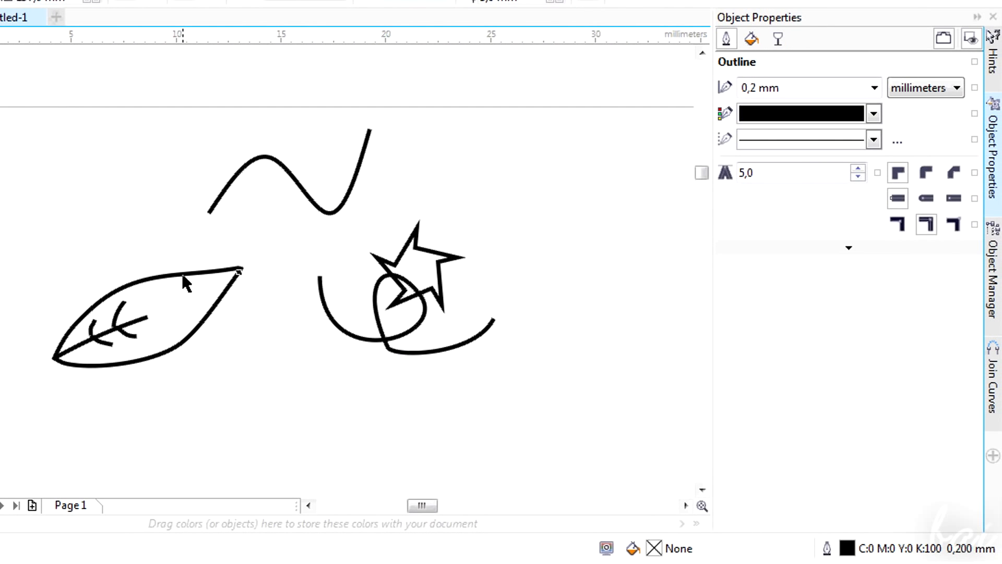
{"action": "left_click", "coordinate": [184, 274]}
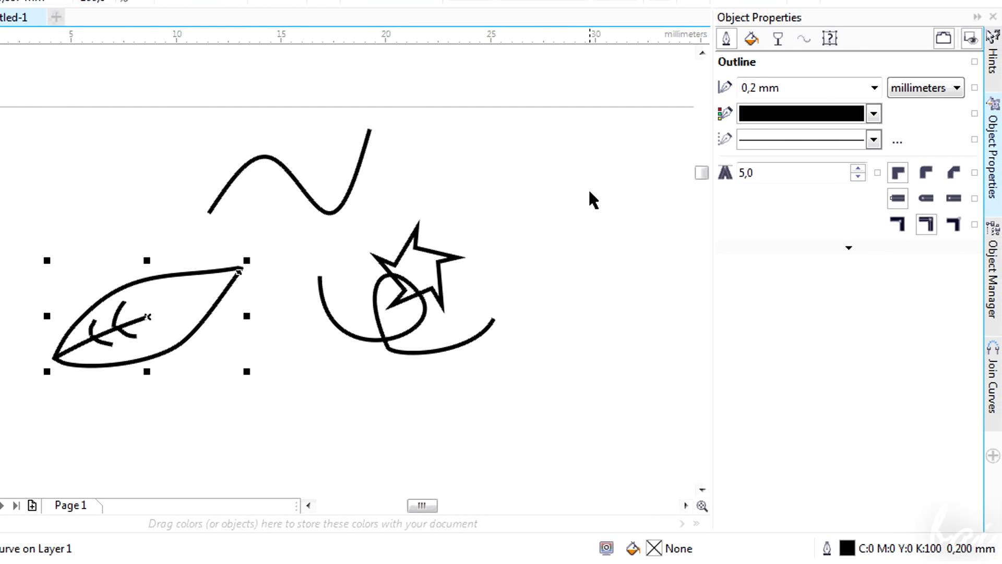
{"action": "left_click", "coordinate": [756, 45]}
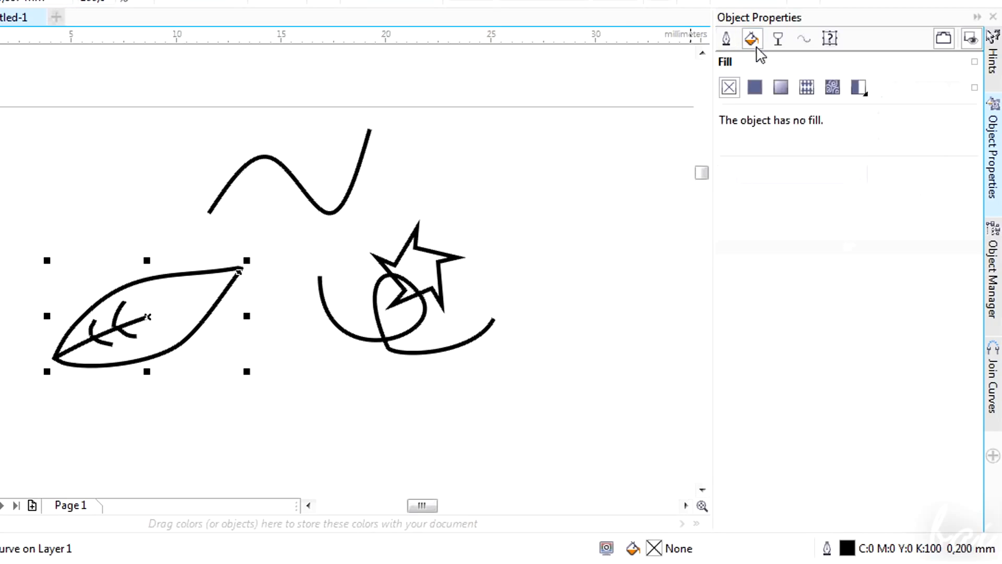
{"action": "left_click", "coordinate": [757, 89]}
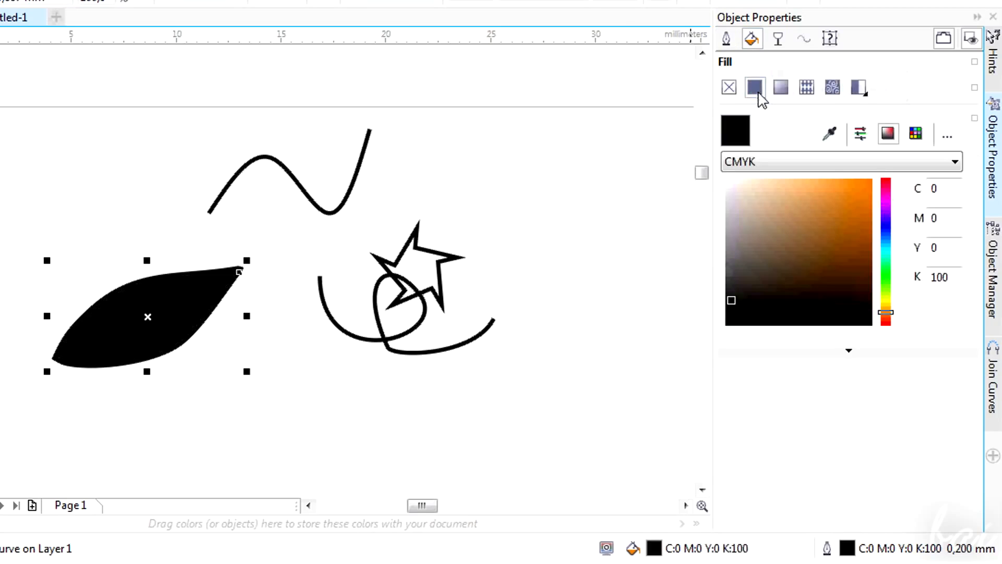
{"action": "left_click", "coordinate": [890, 275]}
{"action": "left_click_drag", "start_coordinate": [864, 227], "coordinate": [875, 178]}
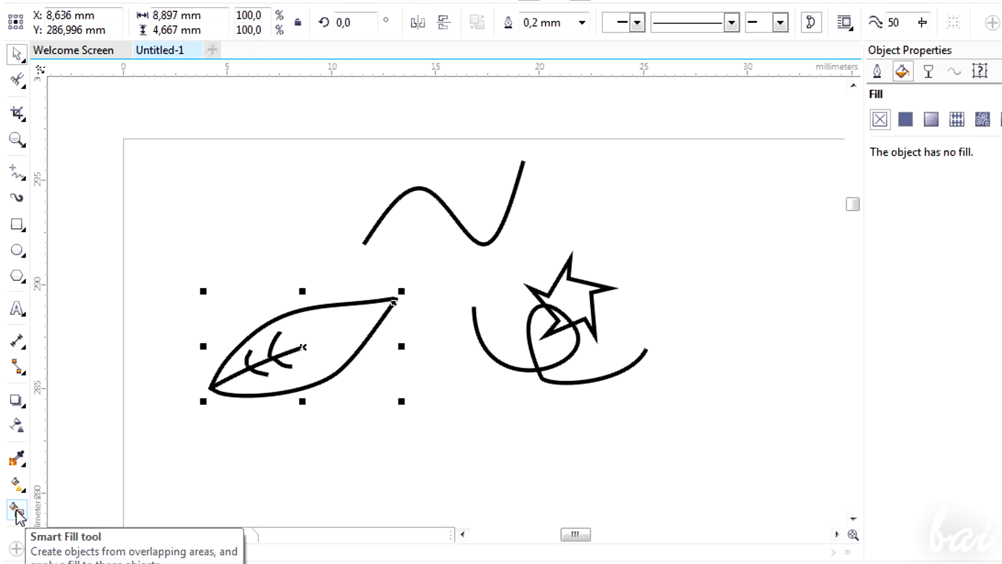
Set the Smart Fill tool to a green fill and bright green outline, and smart-fill inside the leaf
{"action": "left_click", "coordinate": [16, 509]}
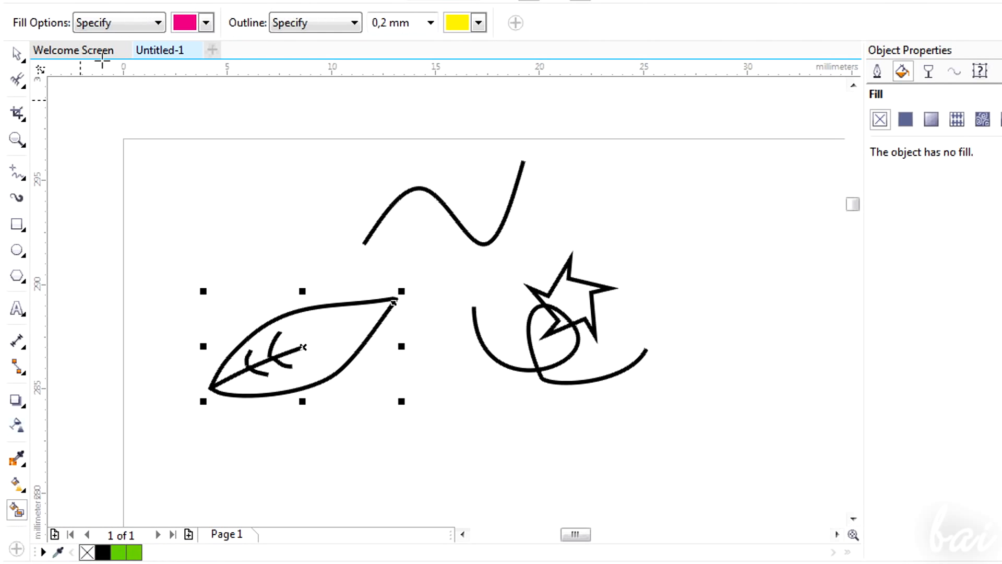
{"action": "left_click", "coordinate": [207, 23]}
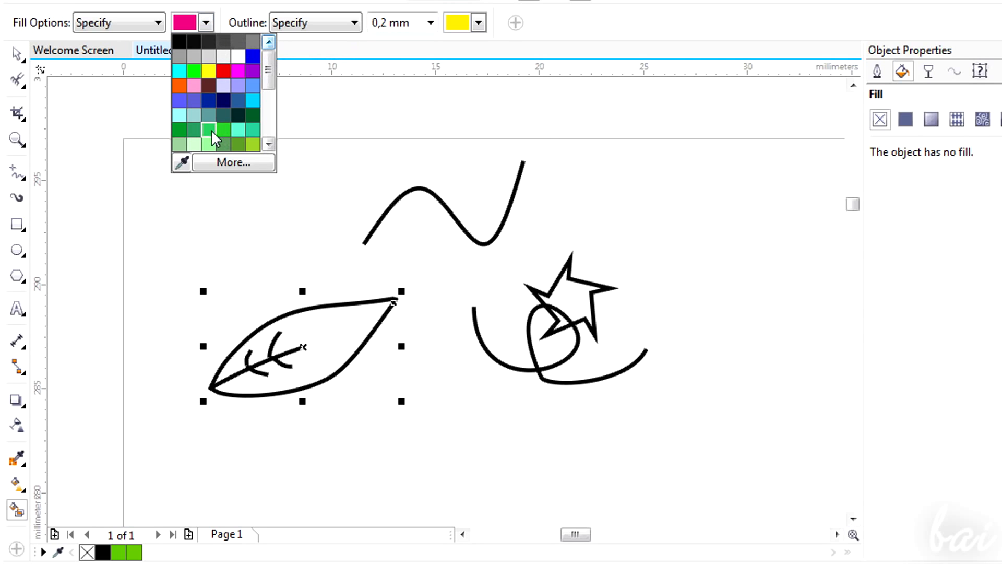
{"action": "left_click", "coordinate": [179, 130]}
{"action": "left_click", "coordinate": [479, 23]}
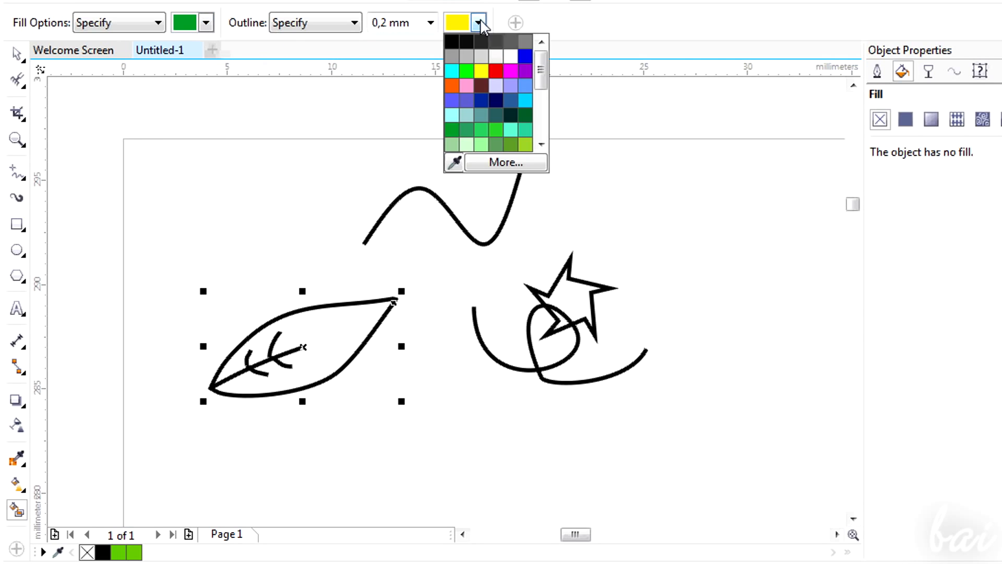
{"action": "left_click", "coordinate": [466, 70]}
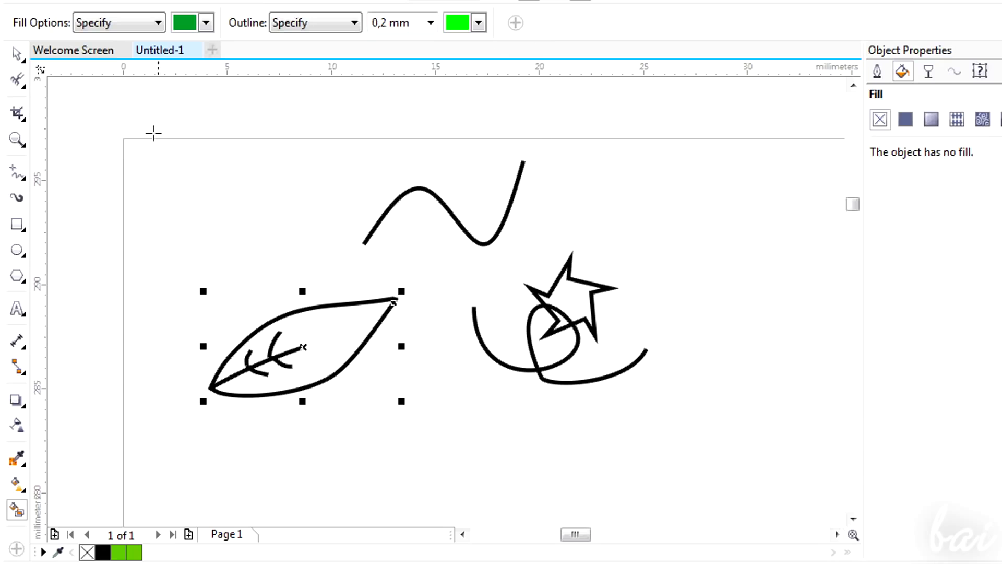
{"action": "left_click", "coordinate": [331, 334]}
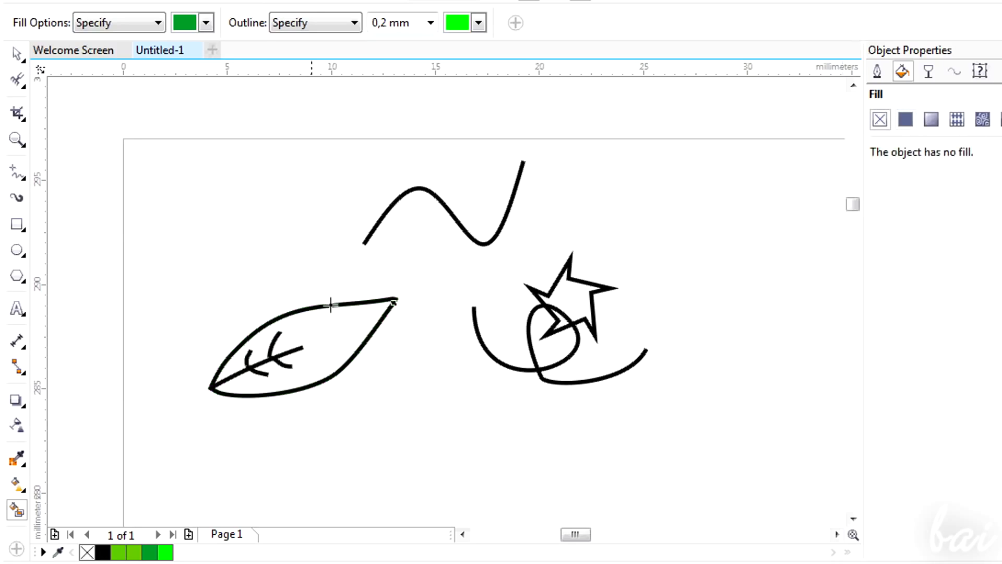
Change the smart fill color to pink and fill the small overlap region between the star and the heart
{"action": "left_click", "coordinate": [204, 21]}
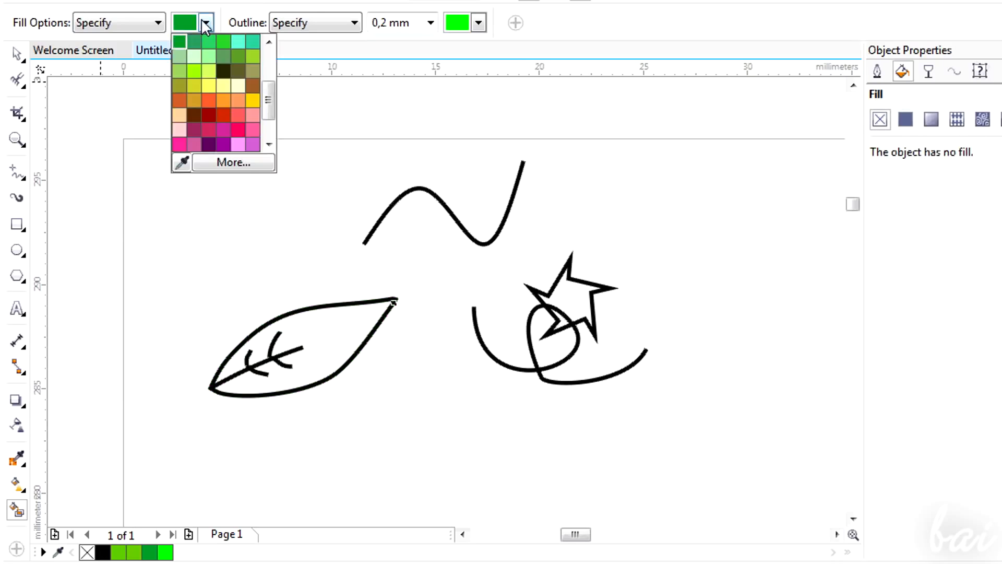
{"action": "left_click", "coordinate": [238, 130]}
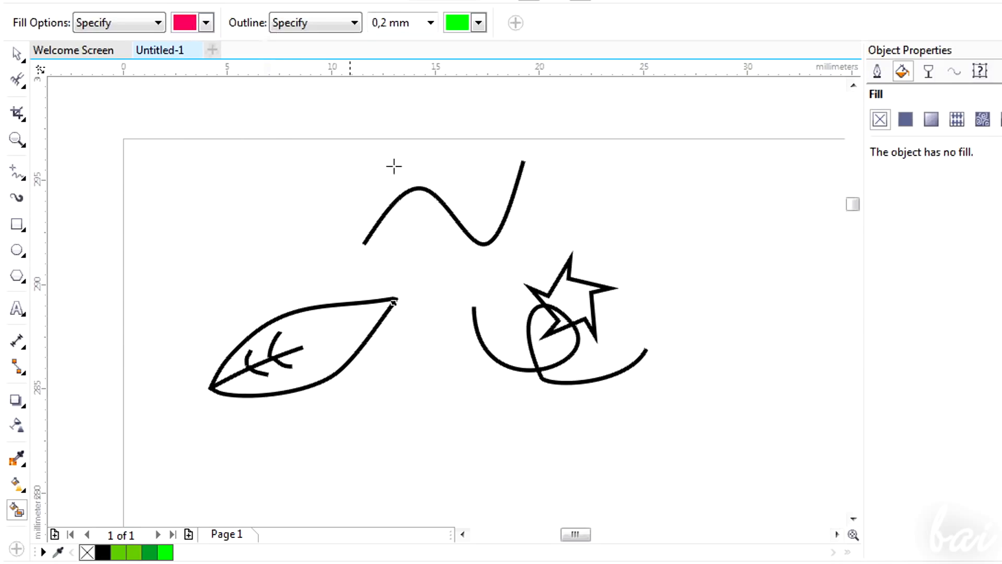
{"action": "left_click", "coordinate": [562, 319]}
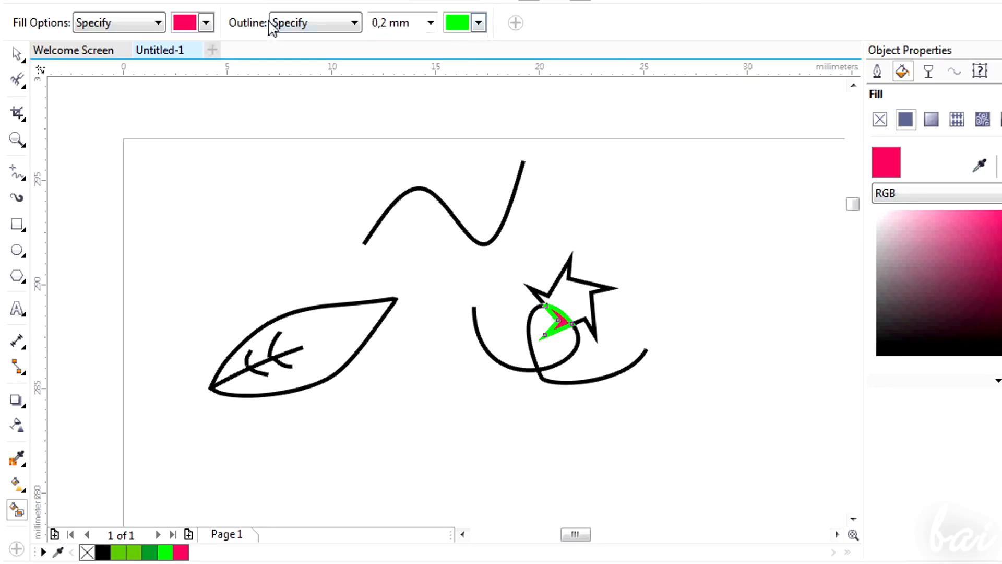
Set the outline color to yellow and smart-fill the star's interior with orange
{"action": "left_click", "coordinate": [480, 23]}
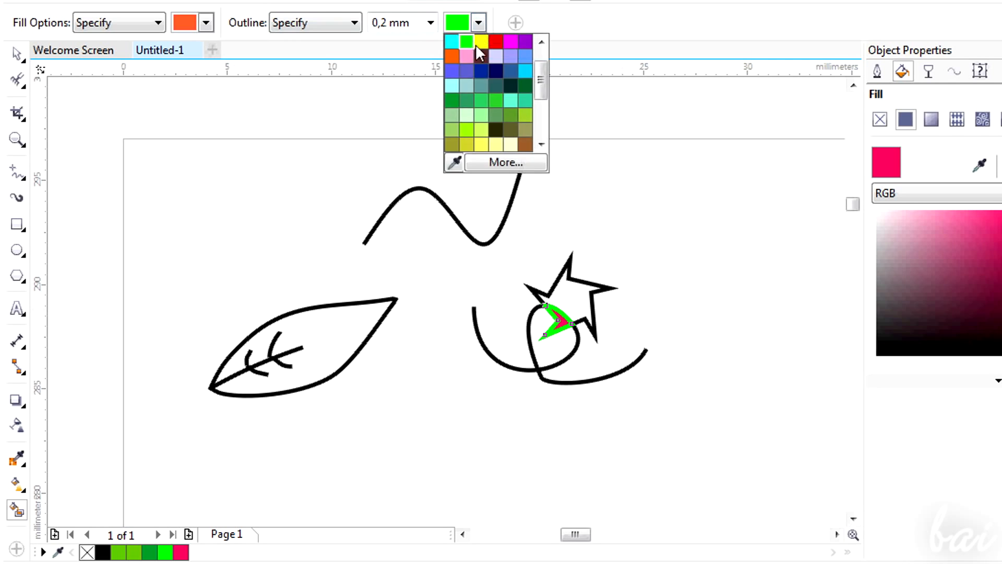
{"action": "left_click", "coordinate": [466, 53]}
{"action": "left_click", "coordinate": [576, 298]}
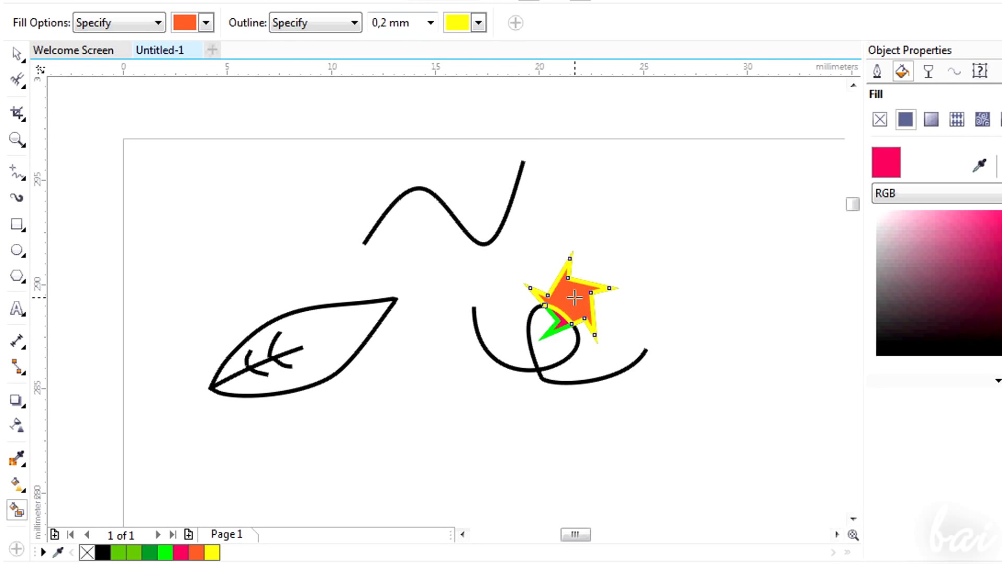
Move the new orange smart-fill shape away from the star to the upper right
{"action": "left_click_drag", "start_coordinate": [584, 302], "coordinate": [676, 256]}
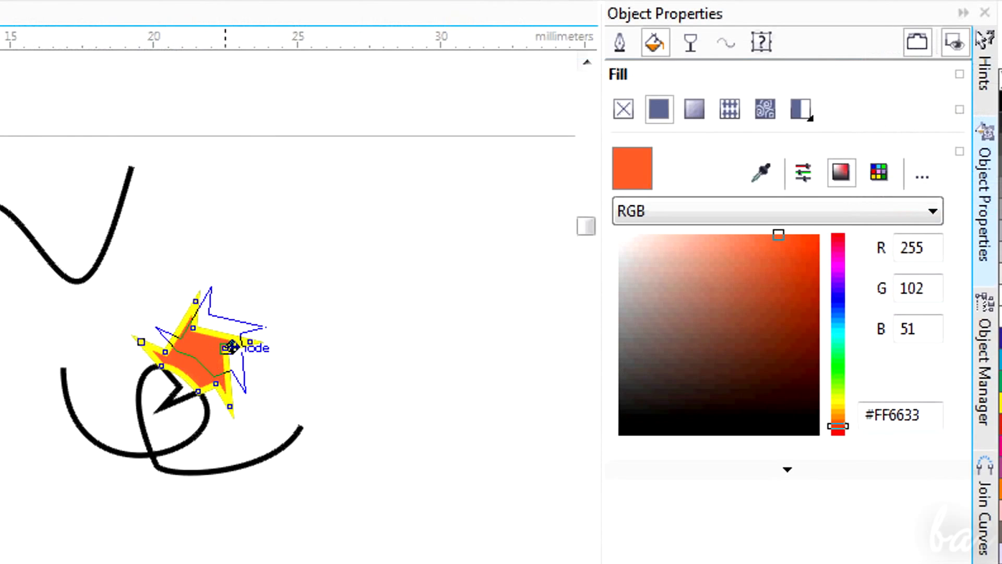
{"action": "left_click_drag", "start_coordinate": [343, 299], "coordinate": [363, 302]}
{"action": "left_click_drag", "start_coordinate": [345, 240], "coordinate": [349, 213]}
{"action": "left_click_drag", "start_coordinate": [400, 280], "coordinate": [434, 235]}
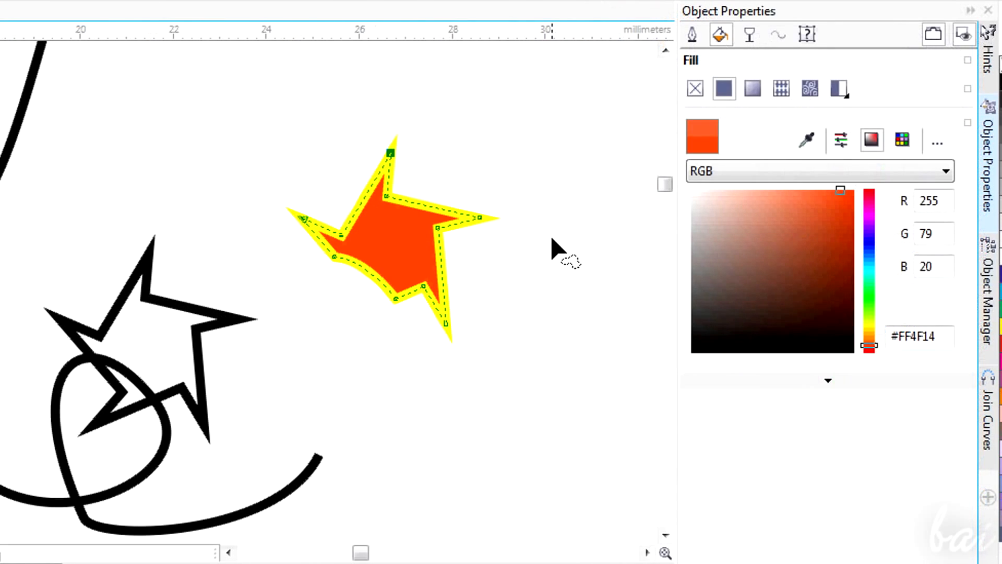
Inspect the drawing's objects in the Object Manager, selecting each curve and shape in turn
{"action": "left_click", "coordinate": [990, 300]}
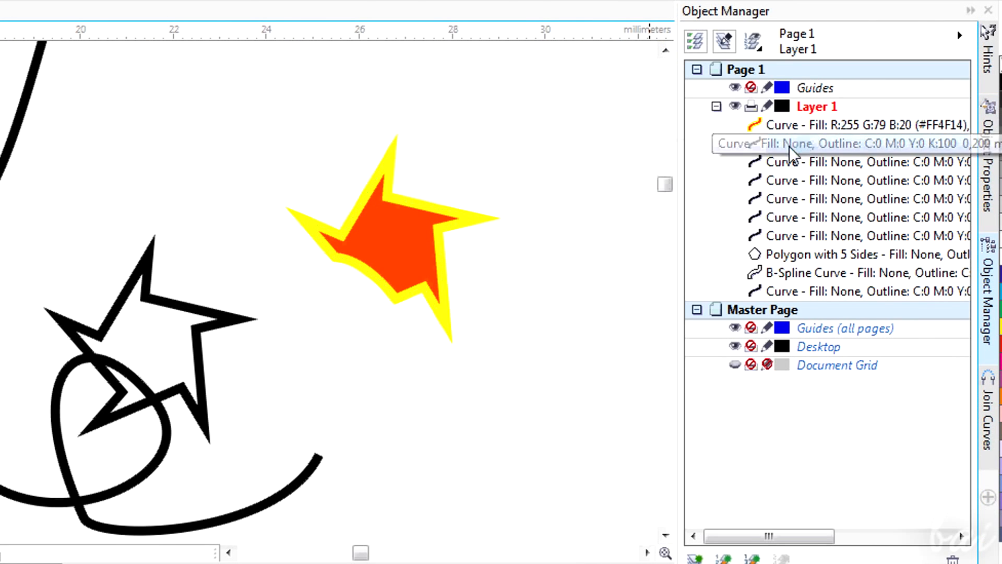
{"action": "left_click", "coordinate": [788, 162]}
{"action": "left_click", "coordinate": [791, 200]}
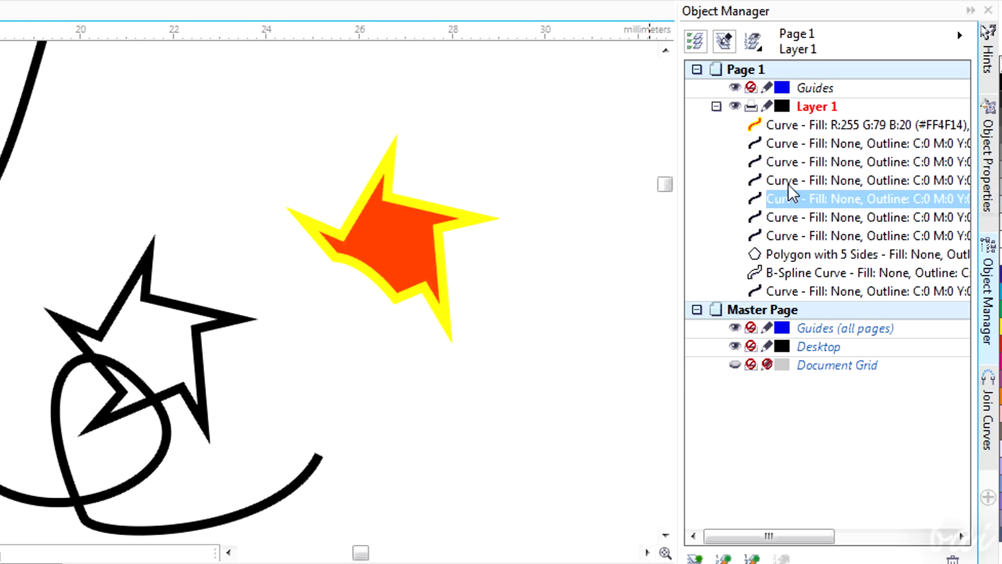
{"action": "left_click", "coordinate": [789, 218]}
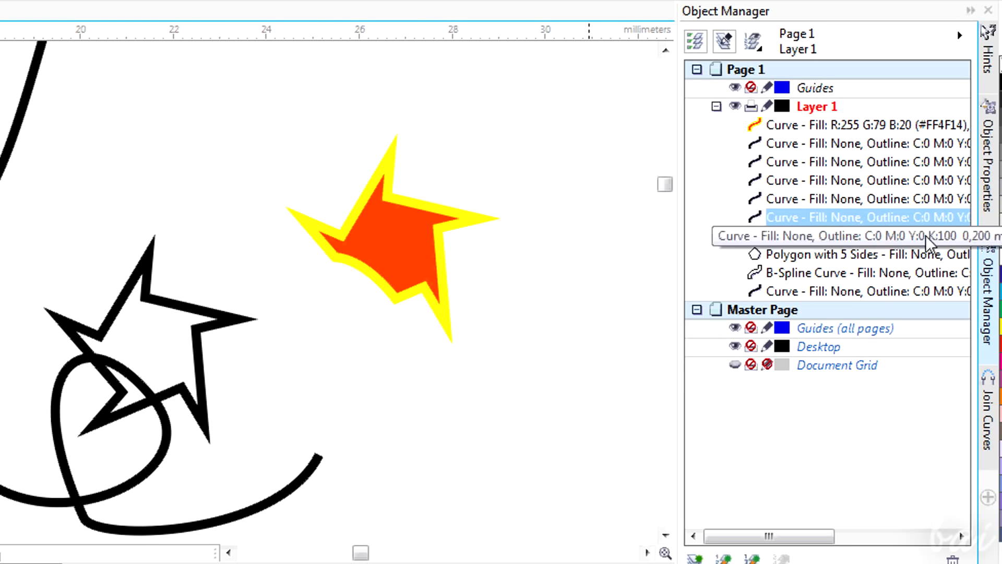
{"action": "left_click", "coordinate": [410, 203]}
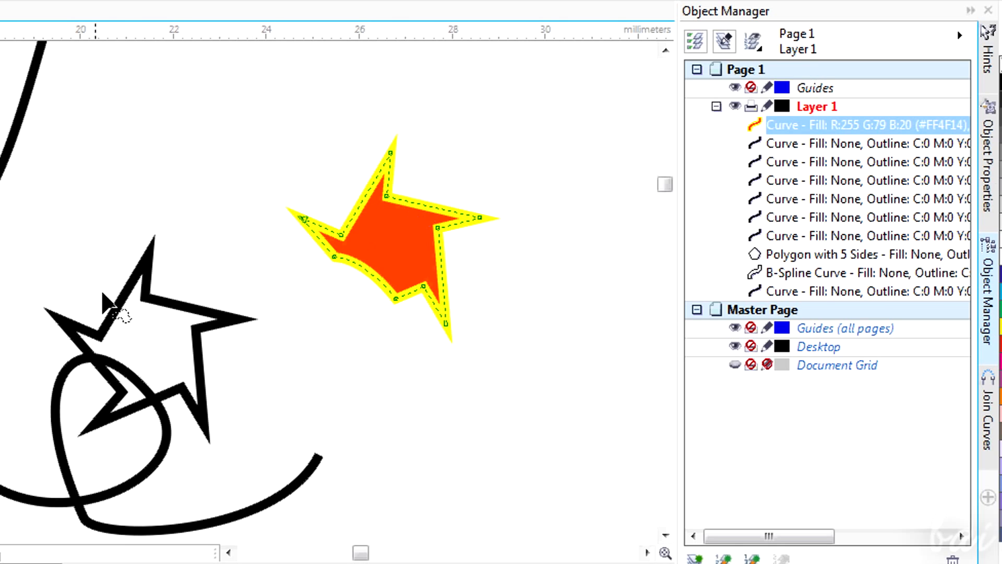
{"action": "left_click", "coordinate": [124, 305]}
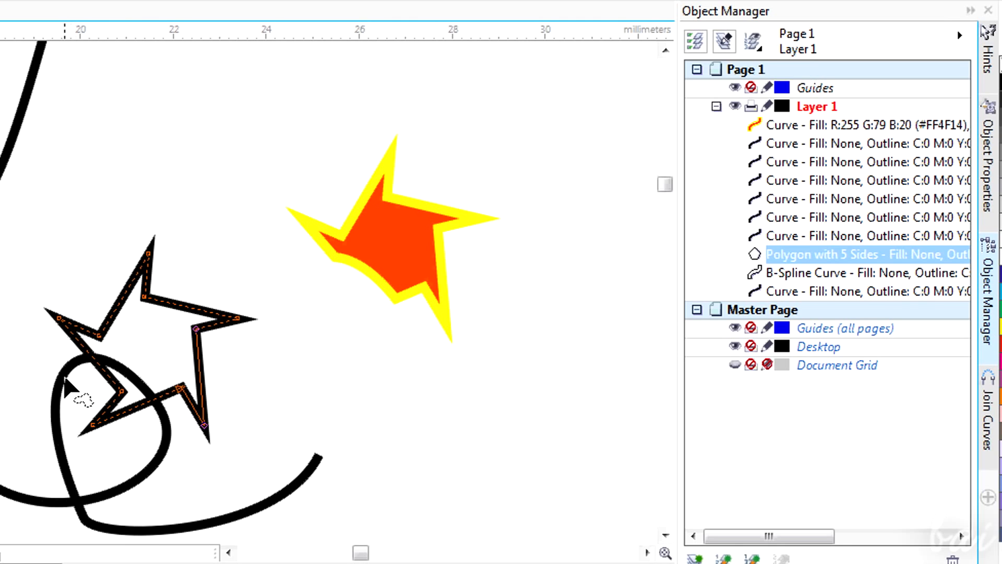
{"action": "left_click", "coordinate": [65, 378]}
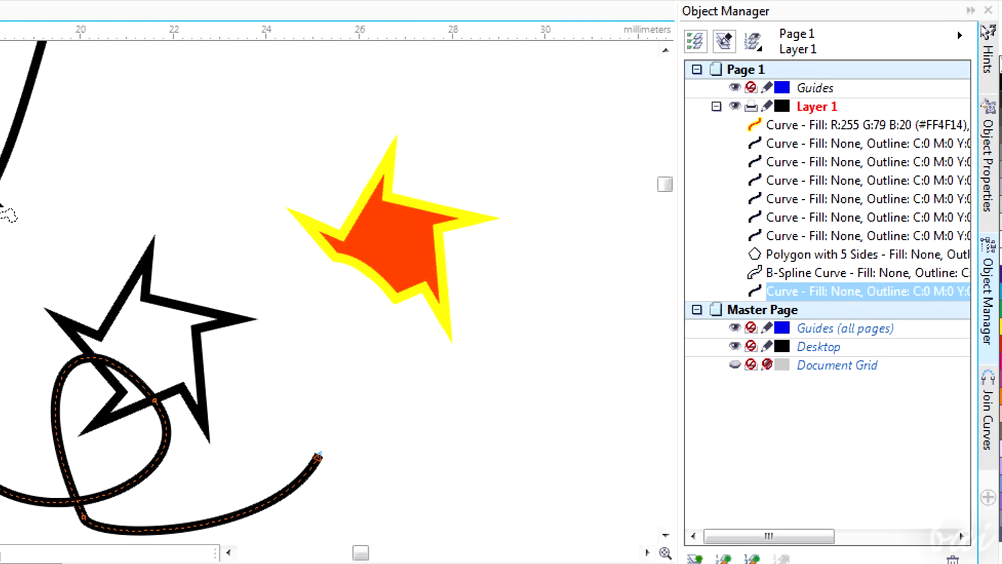
{"action": "left_click", "coordinate": [1, 204]}
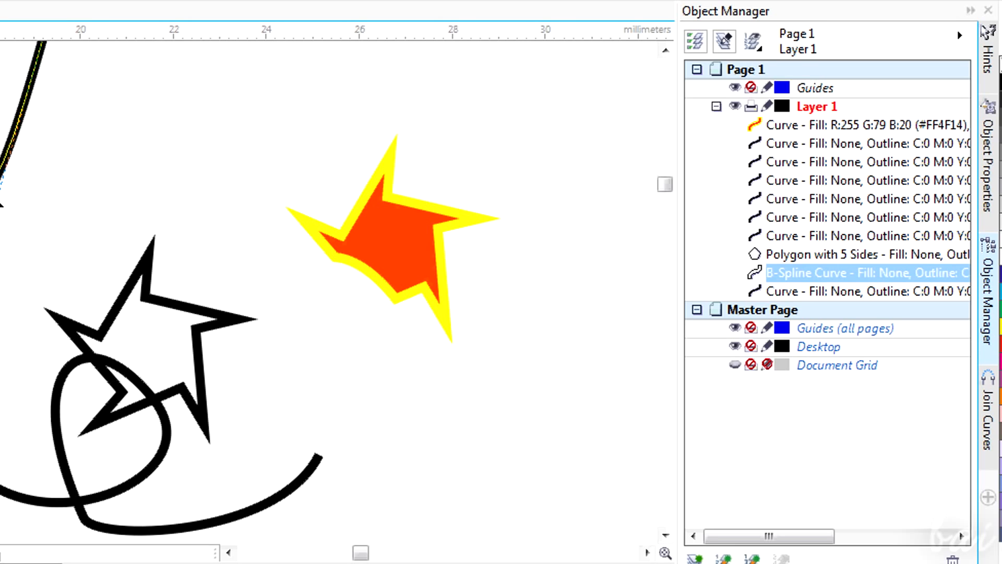
{"action": "left_click", "coordinate": [426, 266]}
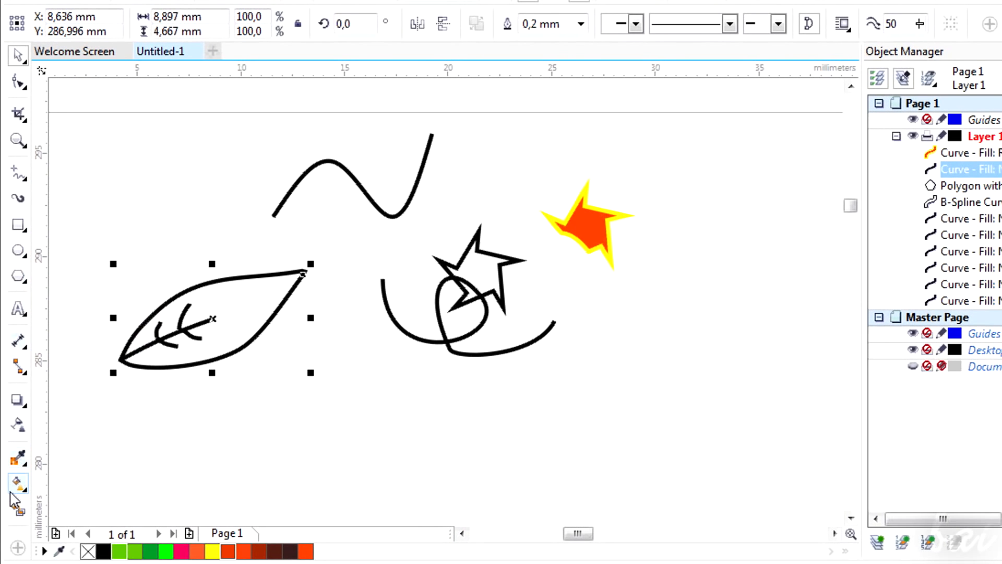
Apply a uniform fill to the leaf with the Interactive Fill tool, trying palette colors and settling on lime green
{"action": "left_click", "coordinate": [13, 493]}
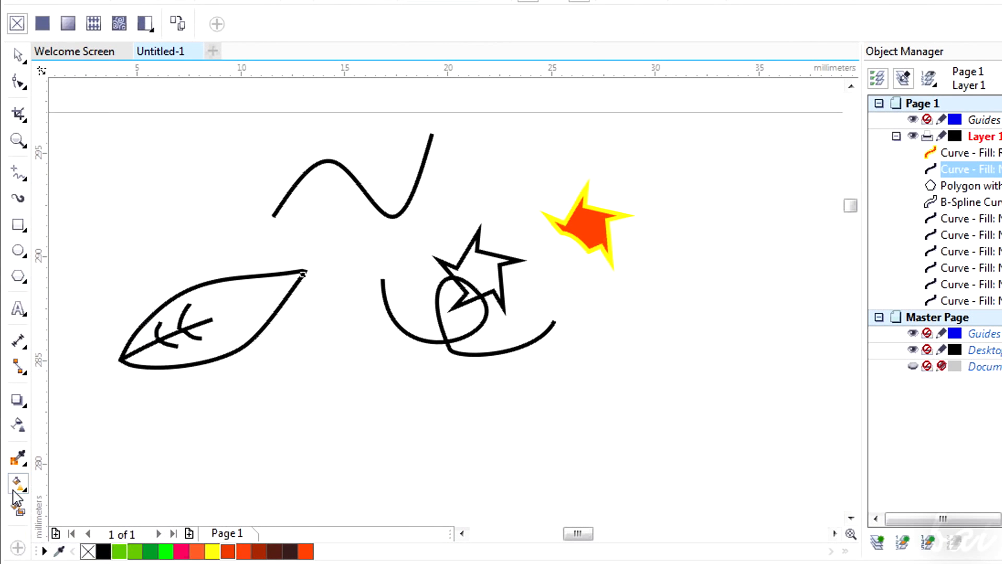
{"action": "left_click", "coordinate": [44, 24]}
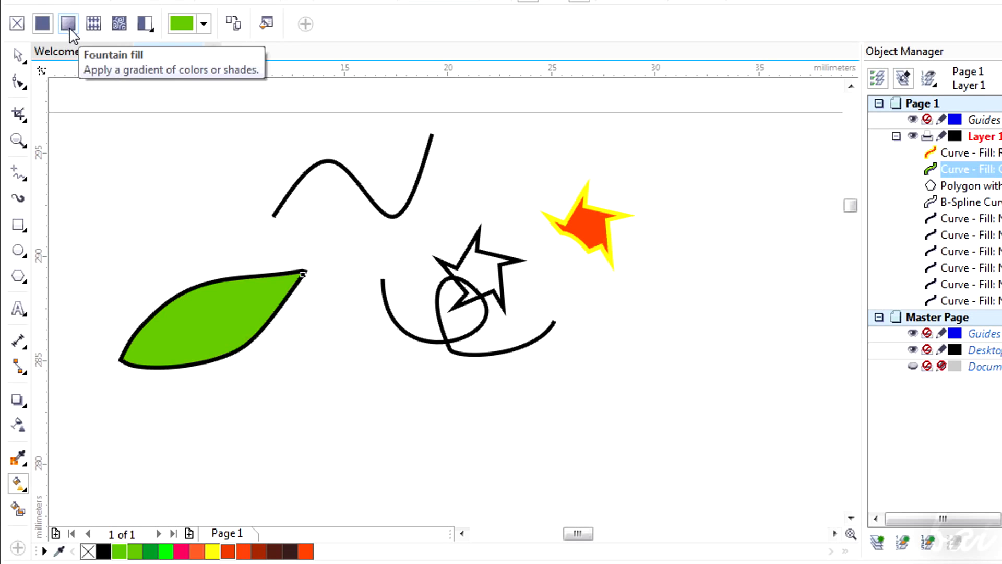
{"action": "left_click", "coordinate": [151, 552]}
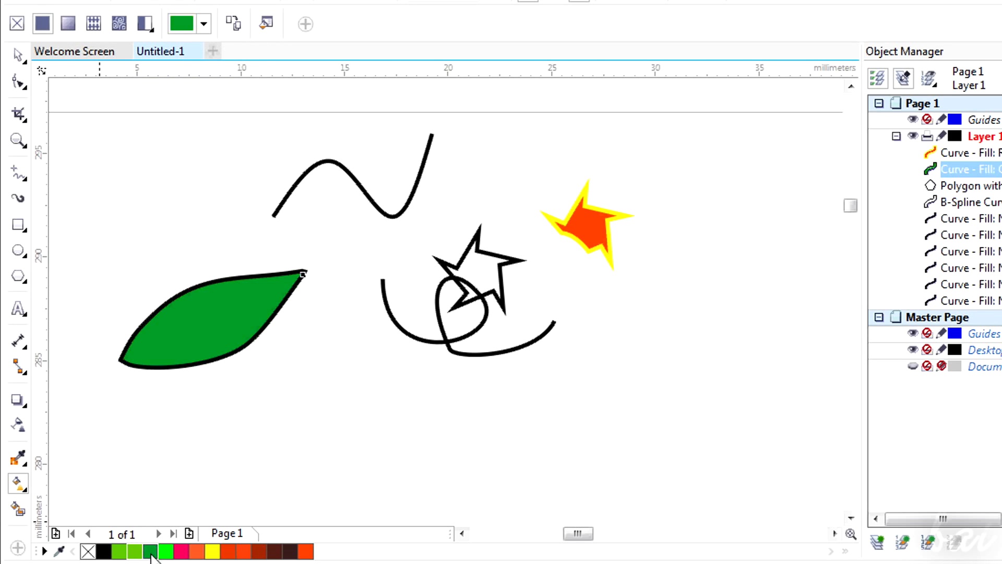
{"action": "left_click", "coordinate": [166, 551]}
{"action": "left_click", "coordinate": [197, 552]}
{"action": "left_click", "coordinate": [228, 552]}
{"action": "left_click", "coordinate": [260, 551]}
{"action": "left_click", "coordinate": [125, 551]}
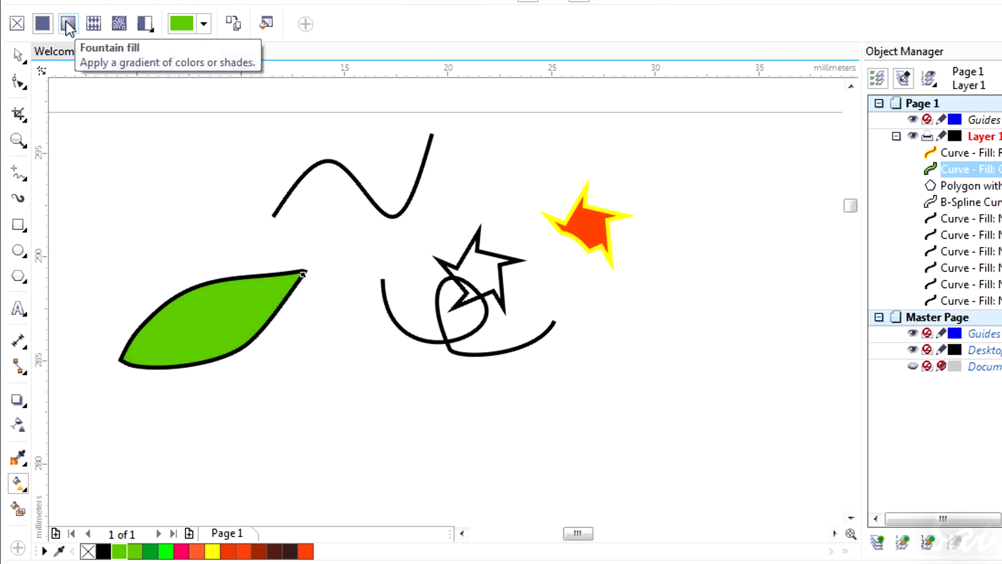
Switch the leaf to a fountain fill and reposition the gradient handles diagonally across the leaf
{"action": "left_click", "coordinate": [68, 24]}
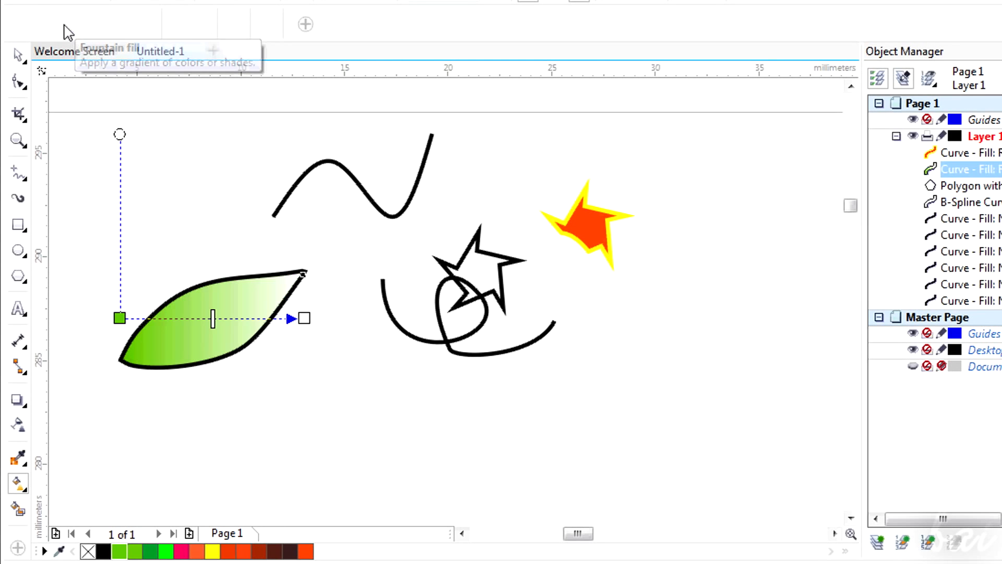
{"action": "left_click_drag", "start_coordinate": [409, 223], "coordinate": [302, 272]}
{"action": "left_click_drag", "start_coordinate": [324, 168], "coordinate": [345, 214]}
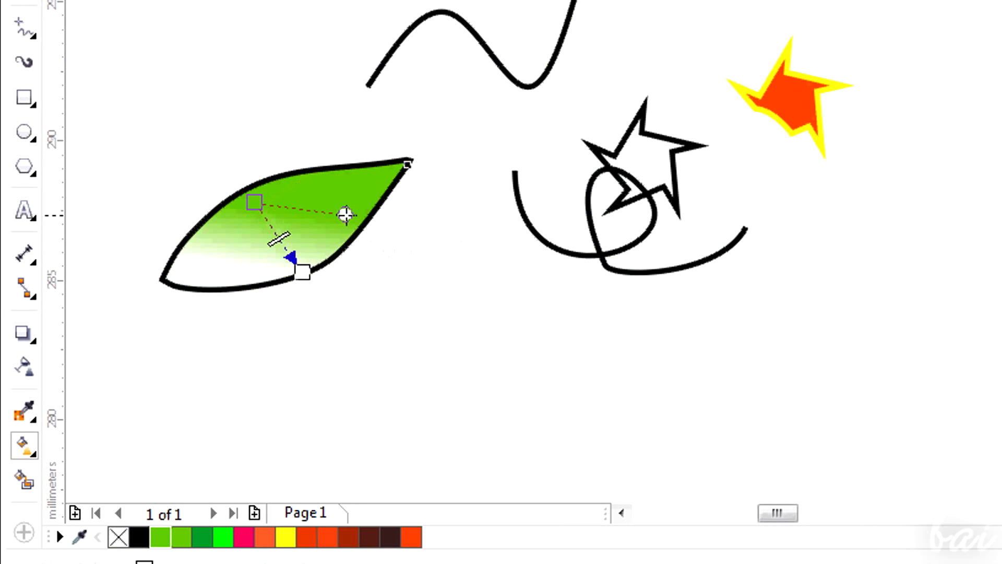
{"action": "left_click_drag", "start_coordinate": [351, 179], "coordinate": [375, 116]}
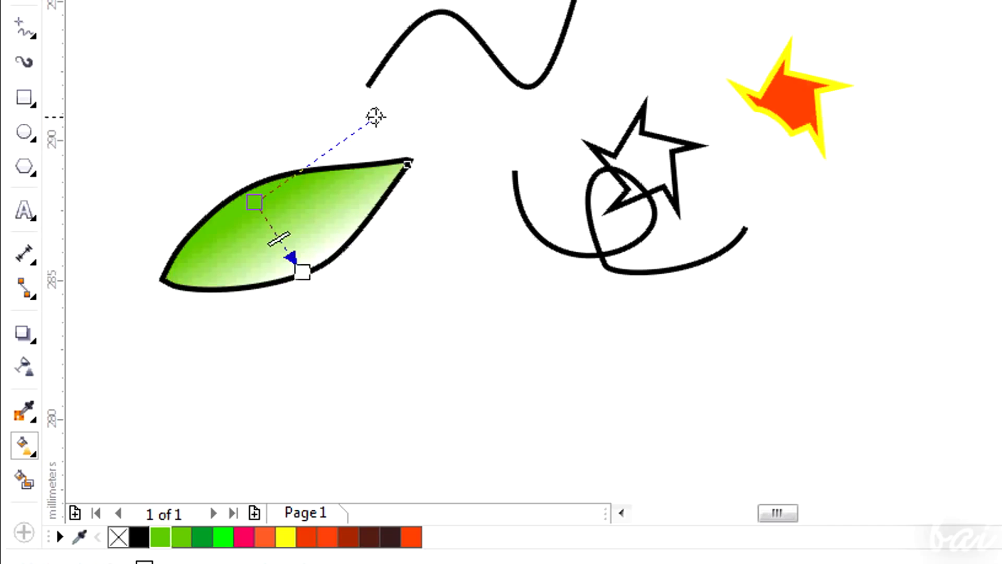
Set the fountain fill's end color to yellow
{"action": "left_click", "coordinate": [302, 271]}
{"action": "left_click", "coordinate": [362, 257]}
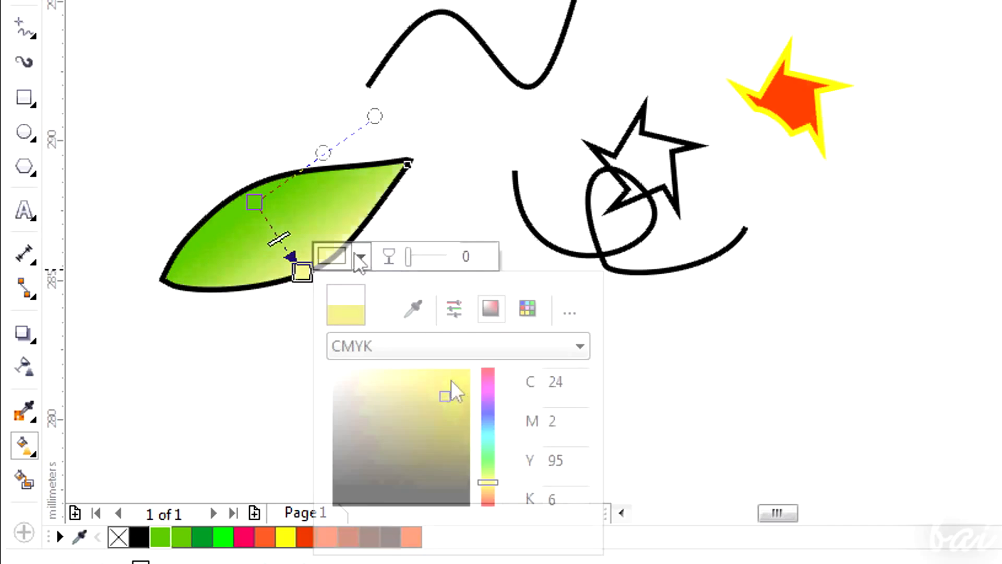
{"action": "left_click", "coordinate": [451, 373]}
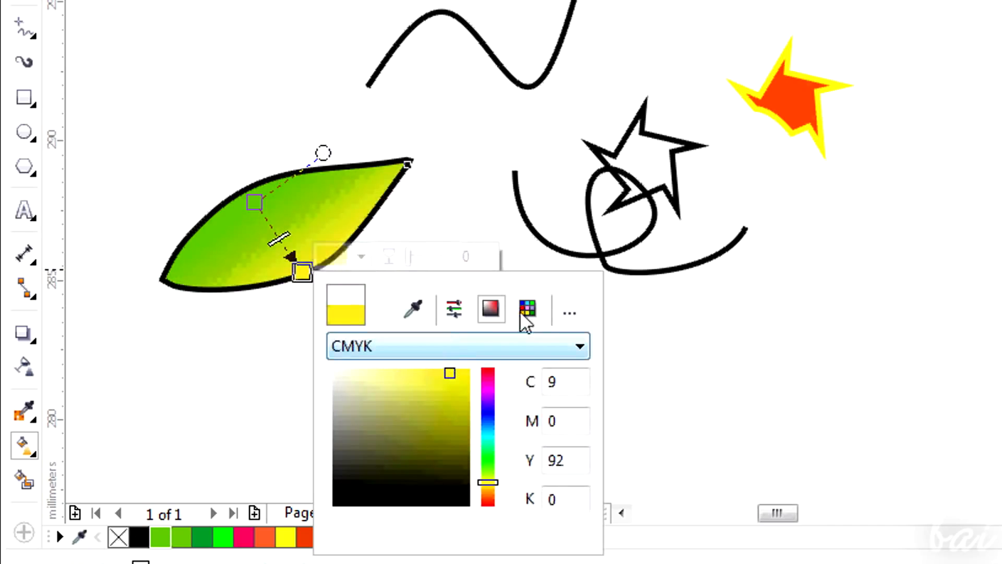
{"action": "left_click", "coordinate": [362, 255]}
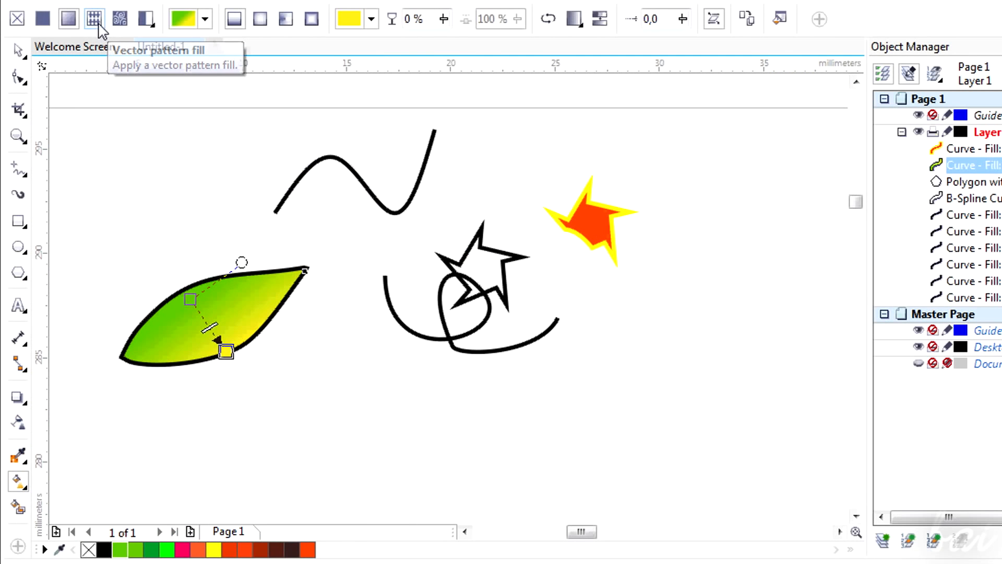
Apply a vector pattern fill to the leaf and adjust the pattern's rotation and size handles
{"action": "left_click", "coordinate": [94, 19]}
{"action": "scroll", "coordinate": [642, 222], "scroll_direction": "down", "scroll_amount": 5}
{"action": "left_click_drag", "start_coordinate": [854, 224], "coordinate": [855, 196]}
{"action": "left_click_drag", "start_coordinate": [582, 532], "coordinate": [668, 532]}
{"action": "left_click_drag", "start_coordinate": [862, 235], "coordinate": [861, 218]}
{"action": "left_click_drag", "start_coordinate": [548, 143], "coordinate": [468, 235]}
{"action": "left_click_drag", "start_coordinate": [418, 271], "coordinate": [342, 371]}
Scale the vector pattern tiles down inside the leaf using its transform handles
{"action": "scroll", "coordinate": [272, 394], "scroll_direction": "up", "scroll_amount": 2}
{"action": "left_click_drag", "start_coordinate": [603, 284], "coordinate": [481, 328]}
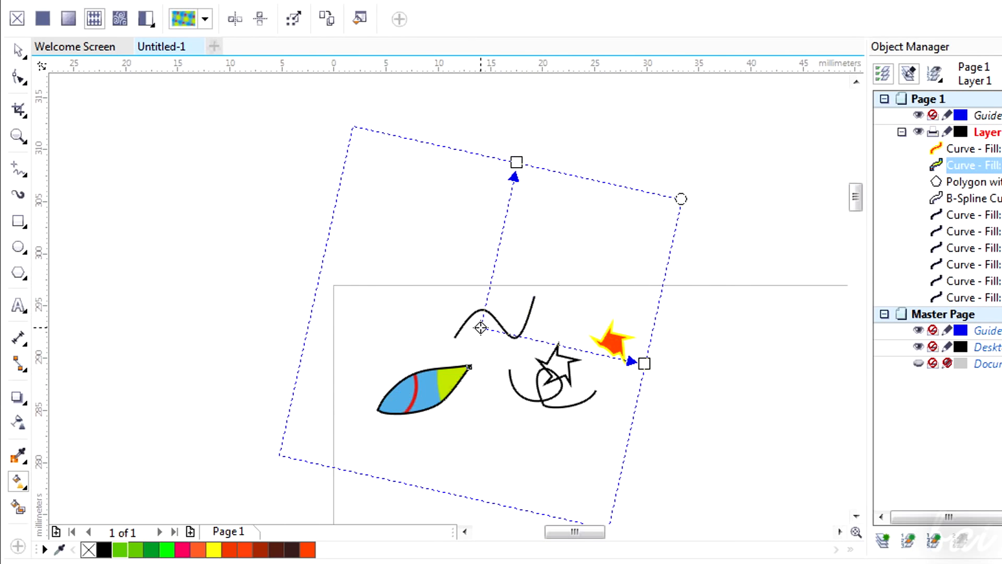
{"action": "left_click_drag", "start_coordinate": [516, 162], "coordinate": [513, 277]}
{"action": "left_click_drag", "start_coordinate": [479, 328], "coordinate": [424, 389]}
{"action": "left_click_drag", "start_coordinate": [573, 420], "coordinate": [456, 398]}
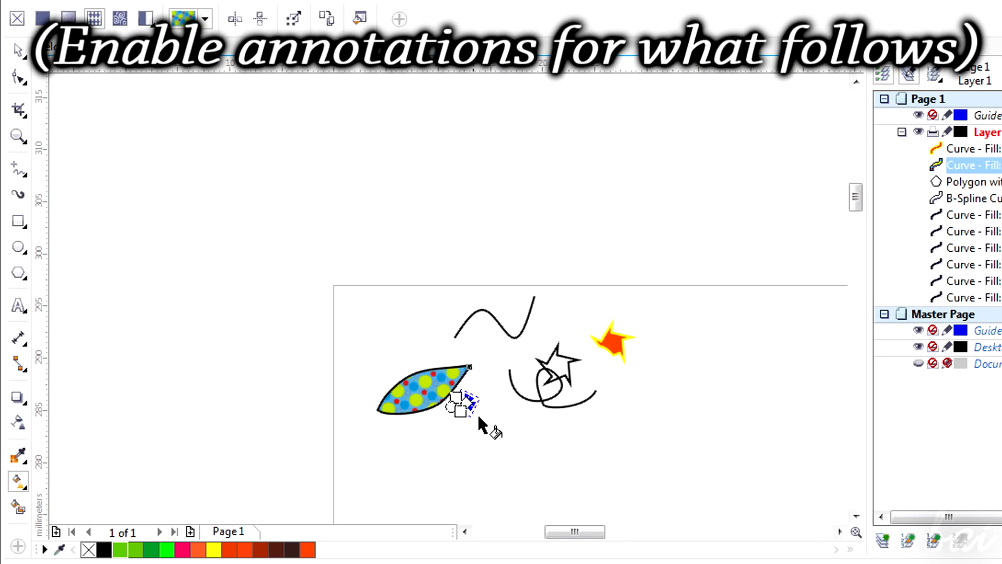